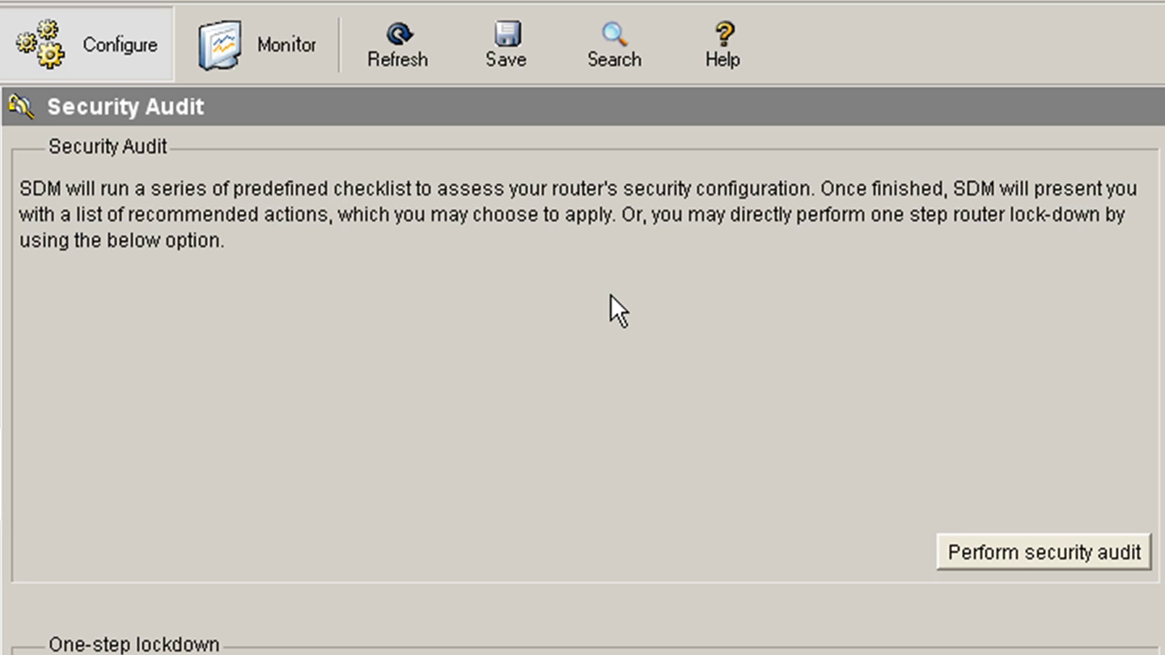
Run the security audit with FastEthernet0/0 as the inside (trusted) interface and FastEthernet0/1 as the outside (untrusted) interface
left_click(1046, 553)
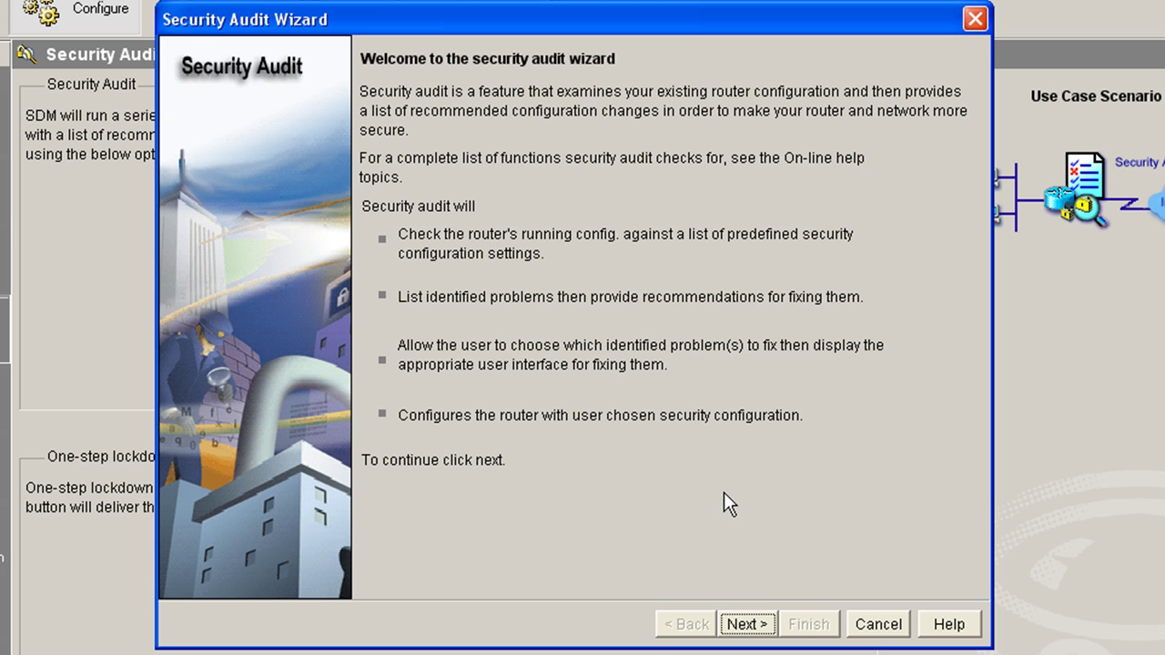
left_click(744, 626)
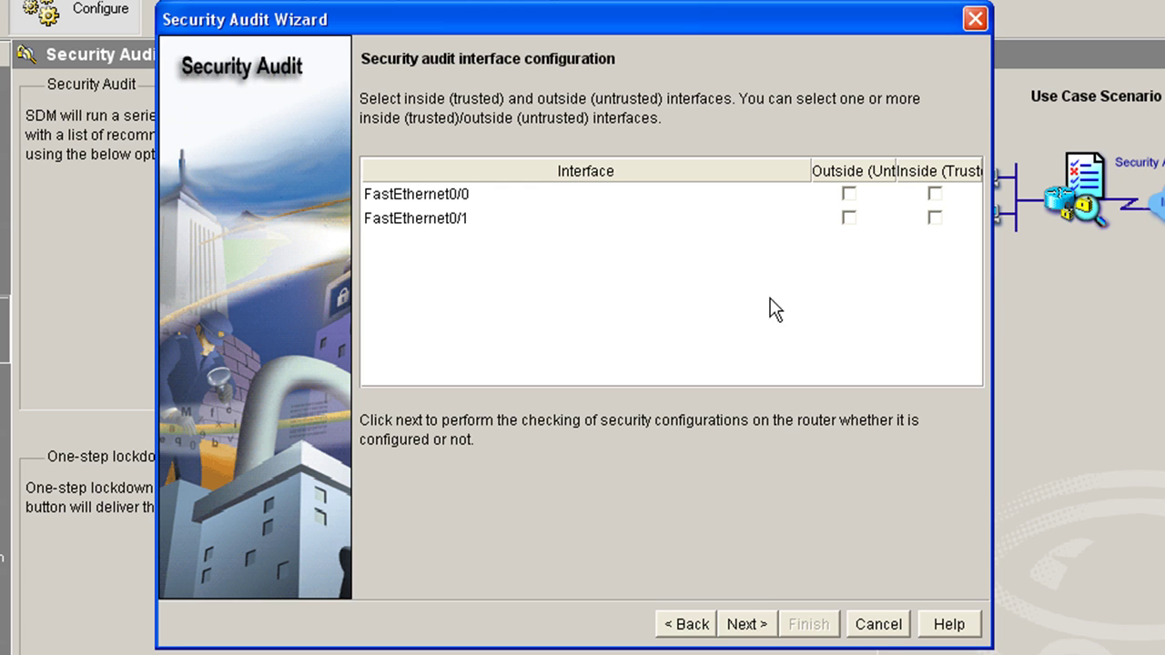
left_click(936, 194)
left_click(848, 217)
left_click(746, 624)
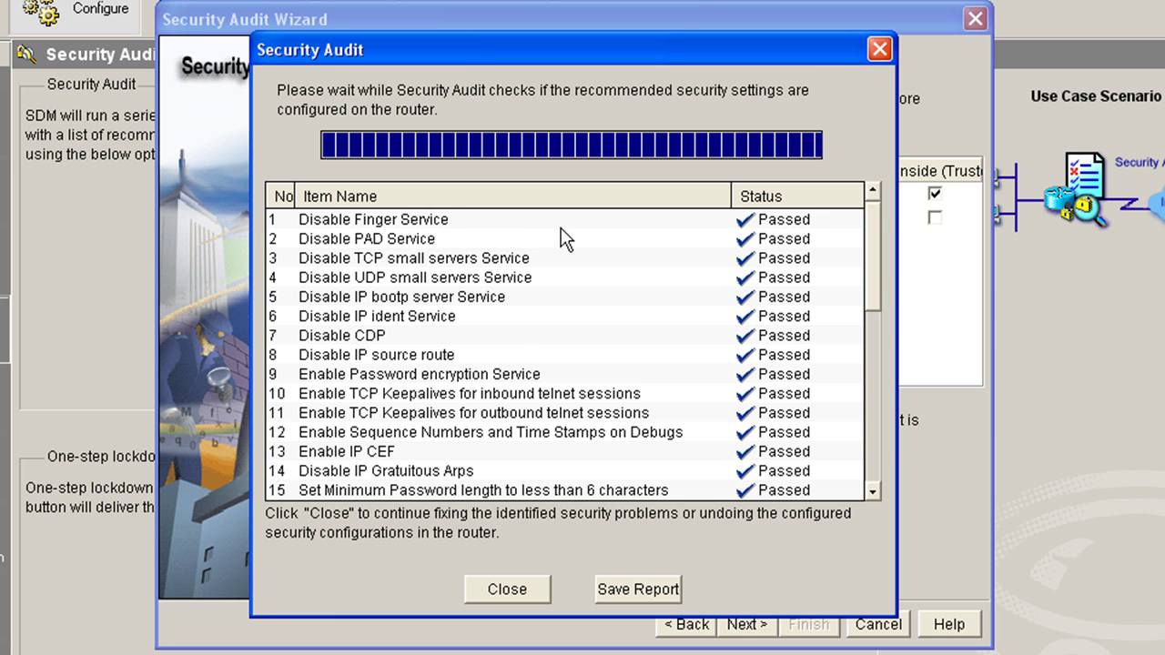
Examine the audit results for checks that are not passed, including the secret password, Telnet and VTY access class items, and close the report
left_click_drag(870, 256, 869, 383)
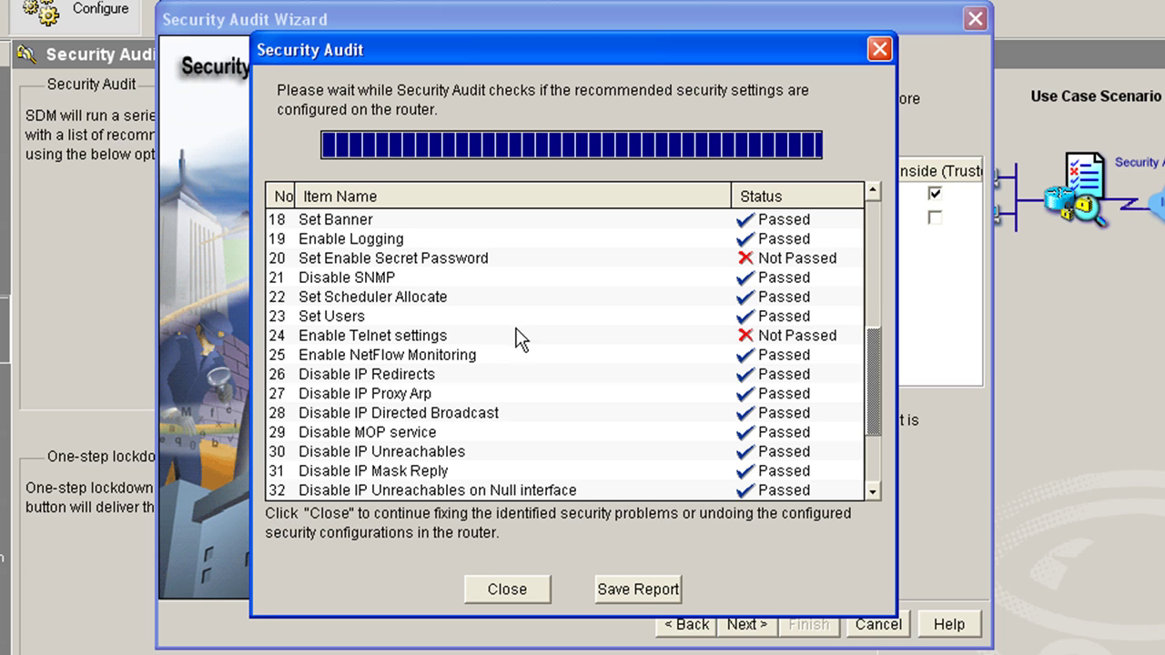
left_click(374, 261)
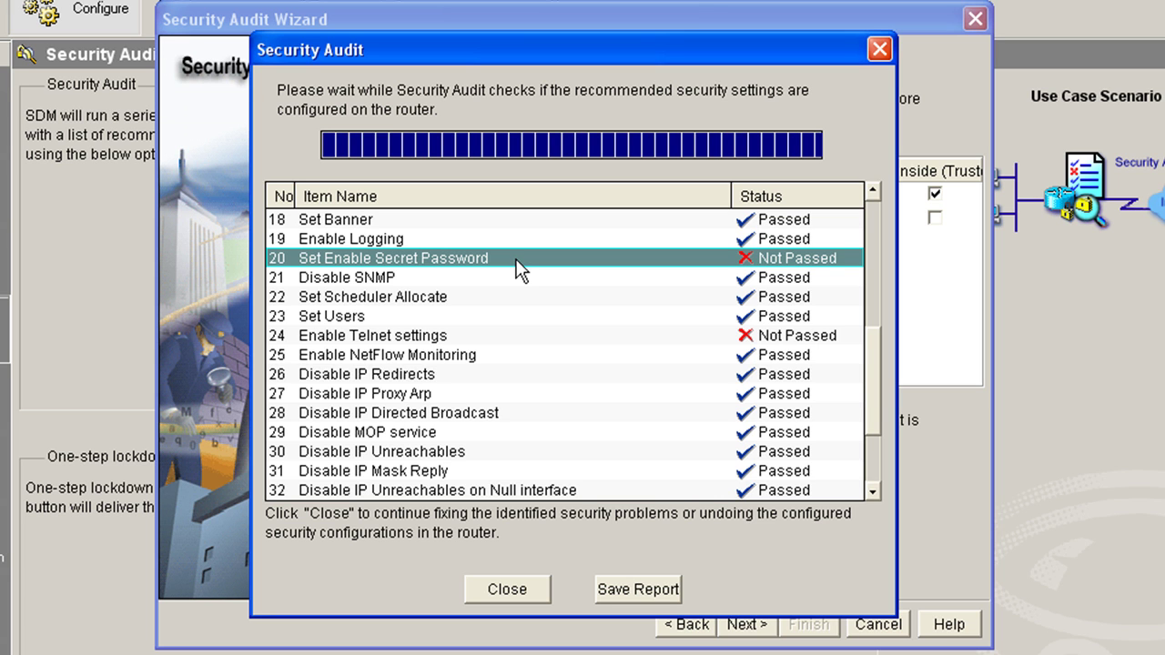
left_click(408, 339)
scroll(878, 399, "down", 2)
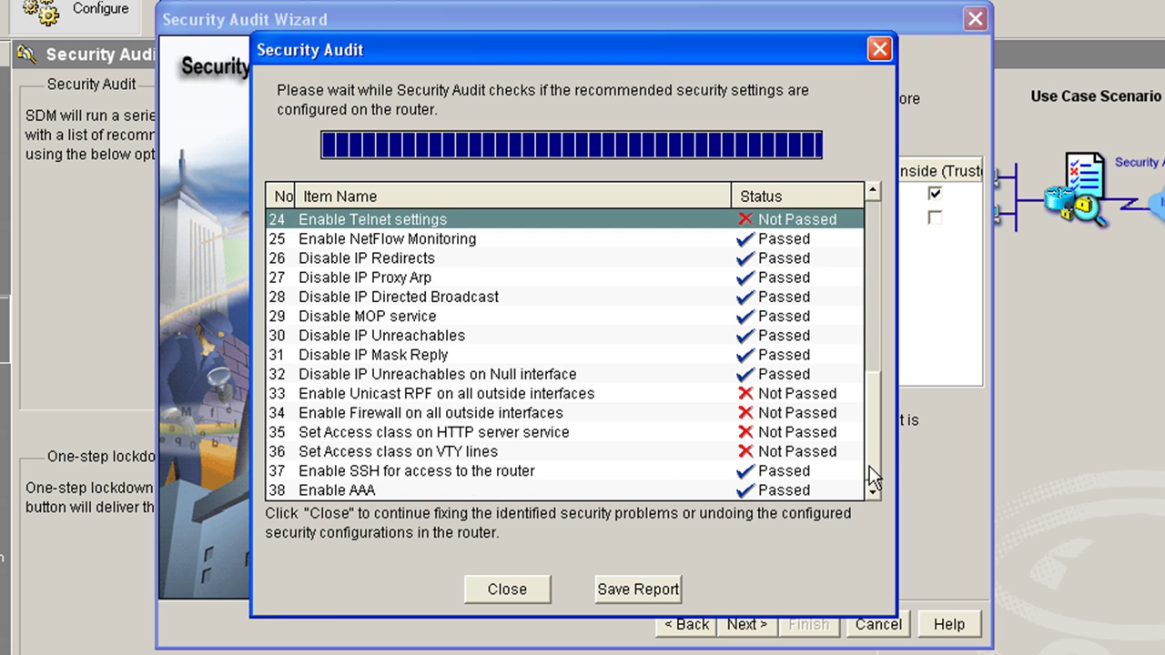
left_click(507, 451)
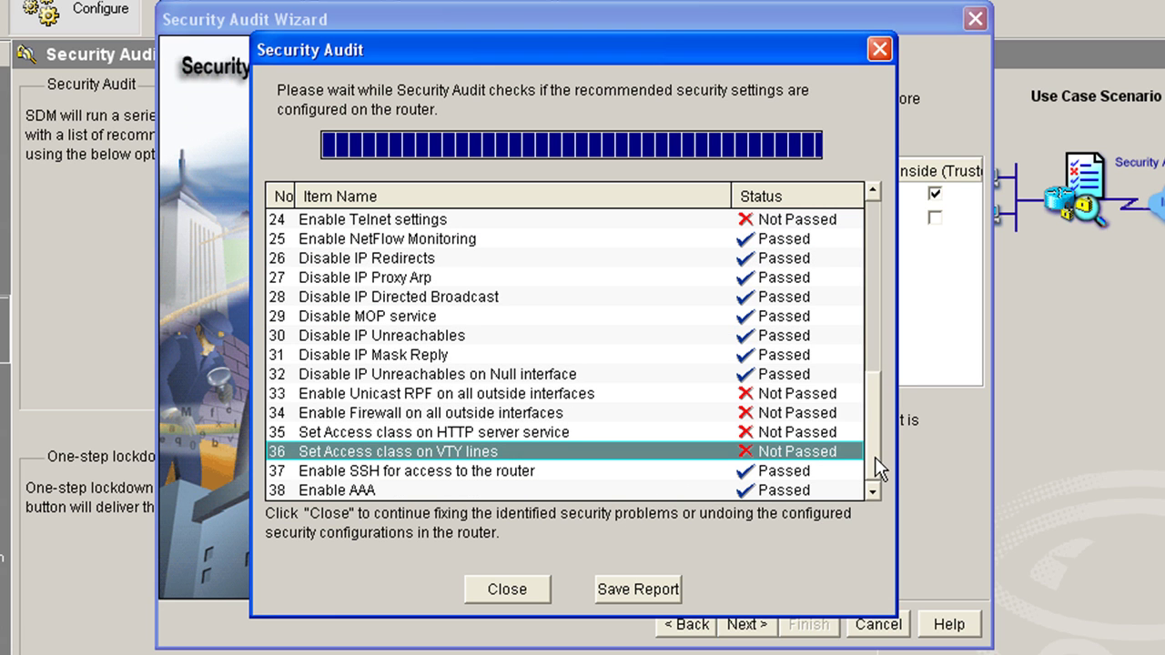
mouse_move(874, 457)
left_mouse_down()
mouse_move(875, 225)
mouse_move(874, 475)
left_mouse_up()
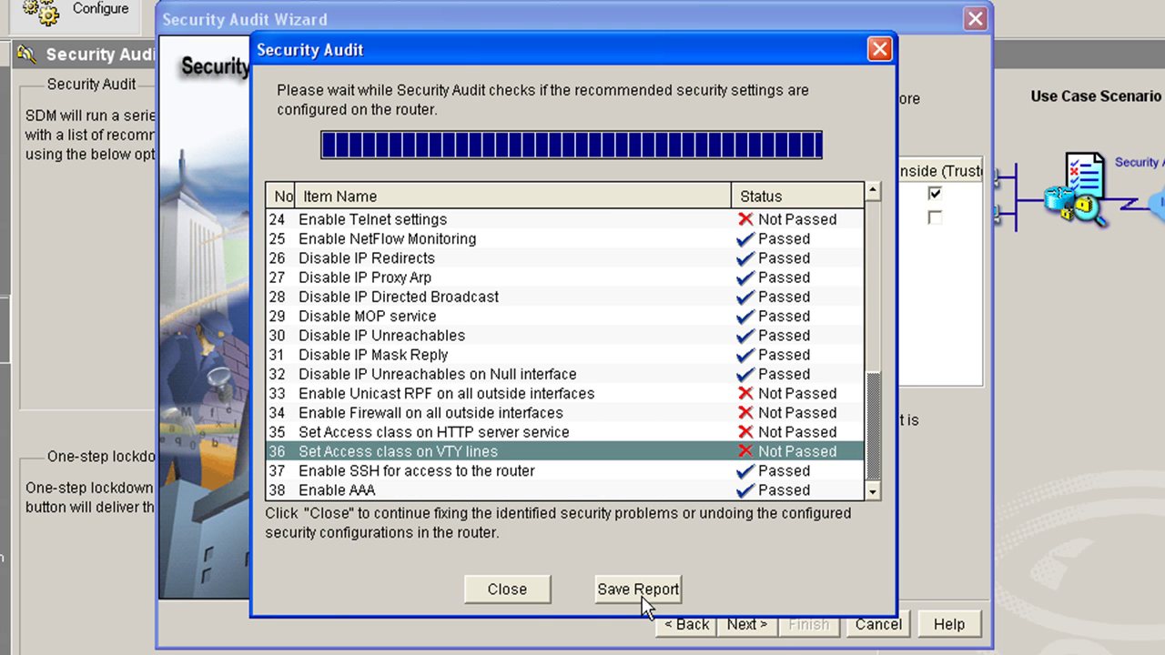
left_click(517, 590)
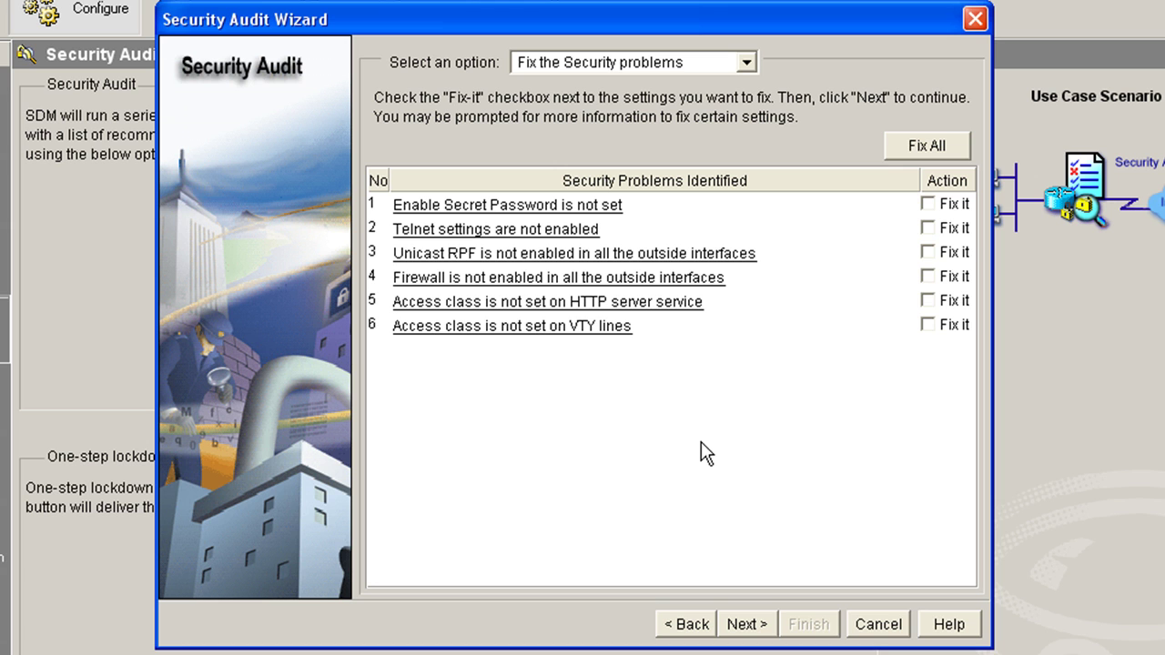
Mark all identified security problems for fixing, and clear every mark again
left_click(925, 147)
left_click(928, 204)
left_click(928, 227)
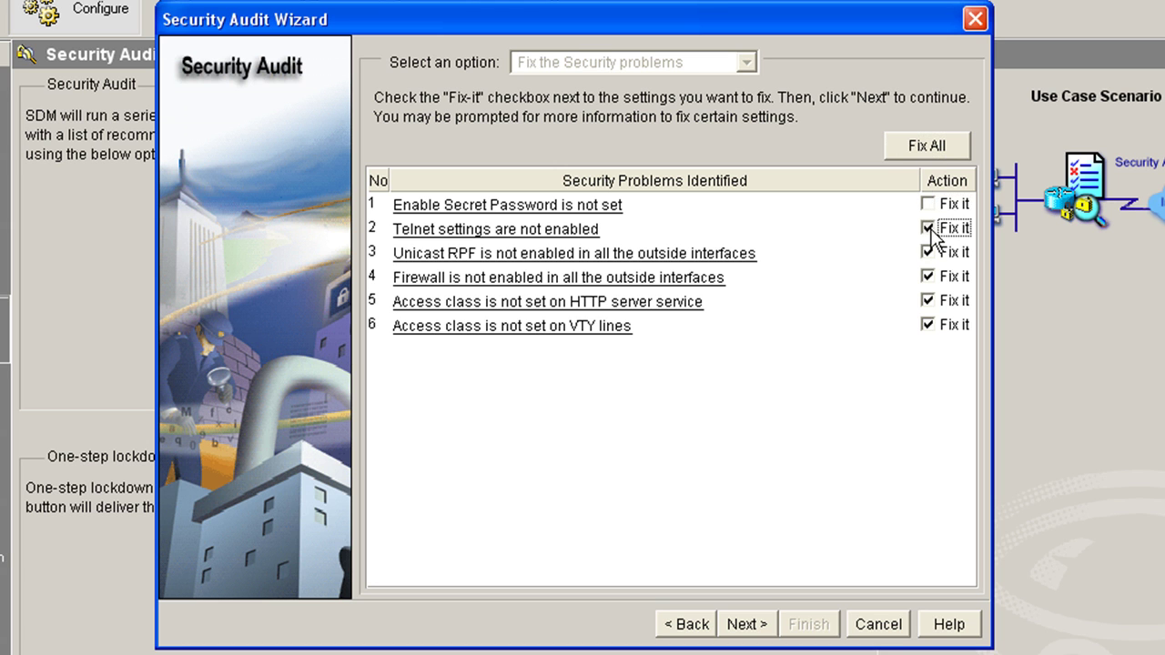
left_click(928, 252)
left_click(927, 275)
left_click(928, 300)
left_click(927, 324)
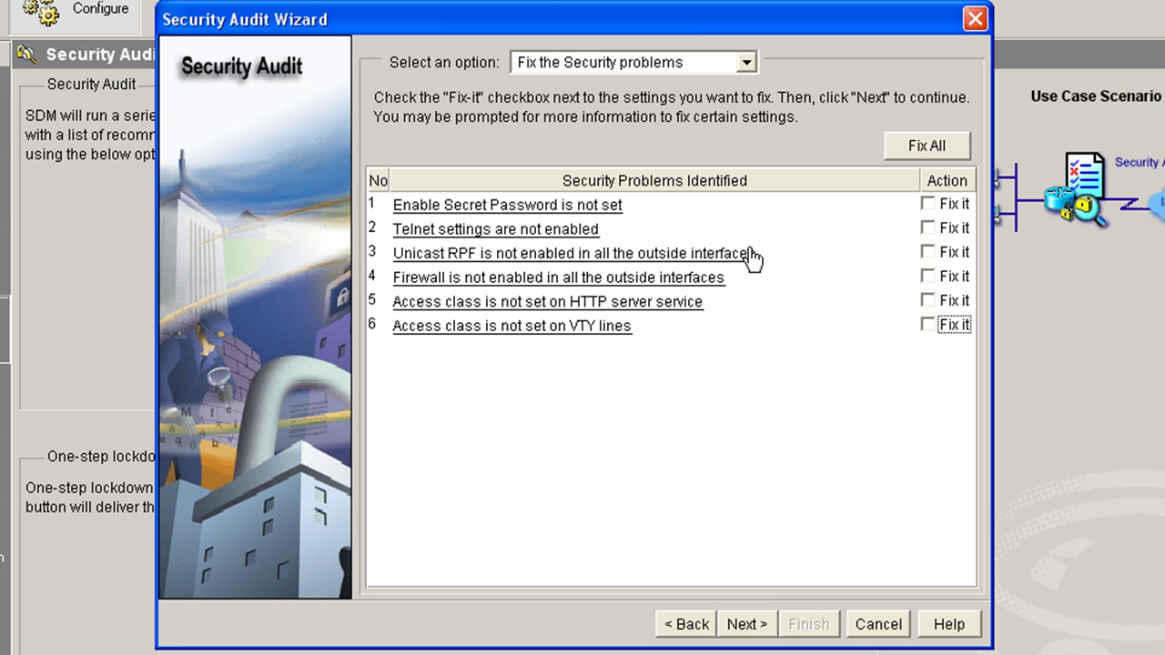
Mark only the Telnet settings problem for fixing and proceed through the summary to the preview of the router commands
left_click(927, 227)
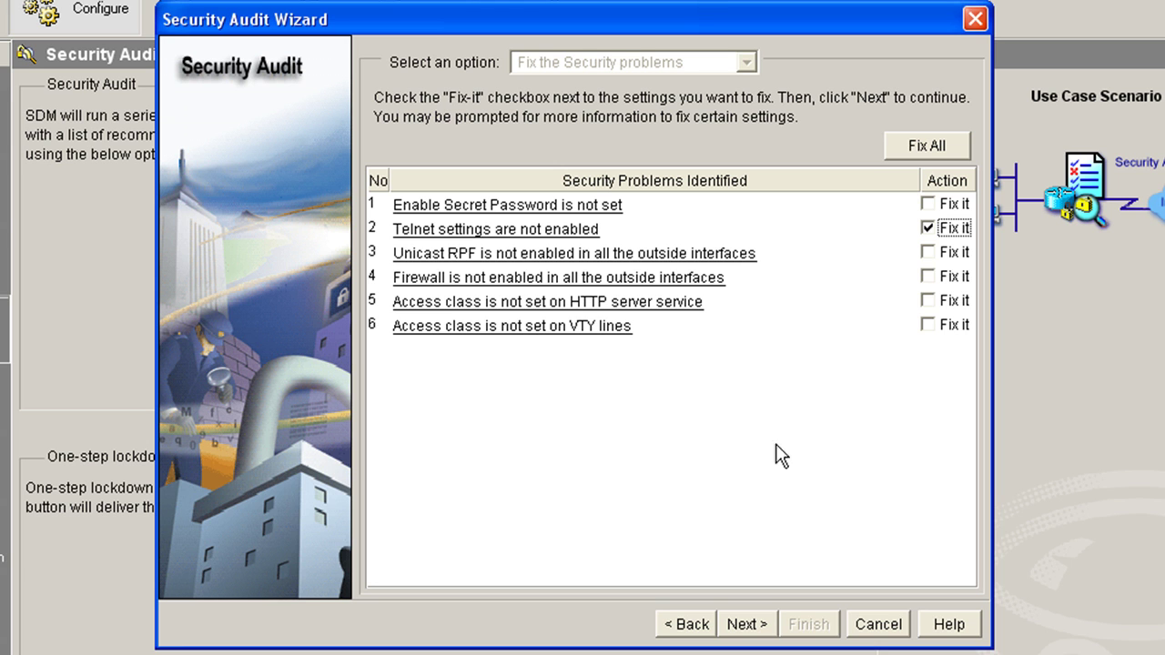
left_click(744, 625)
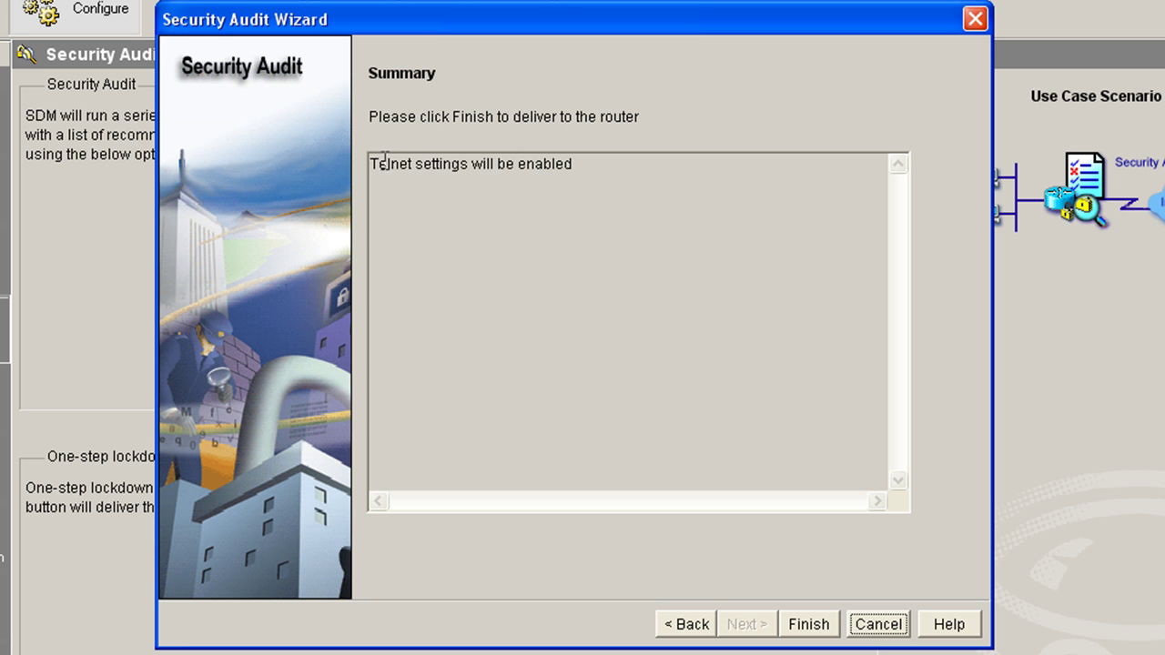
left_click_drag(386, 164, 582, 182)
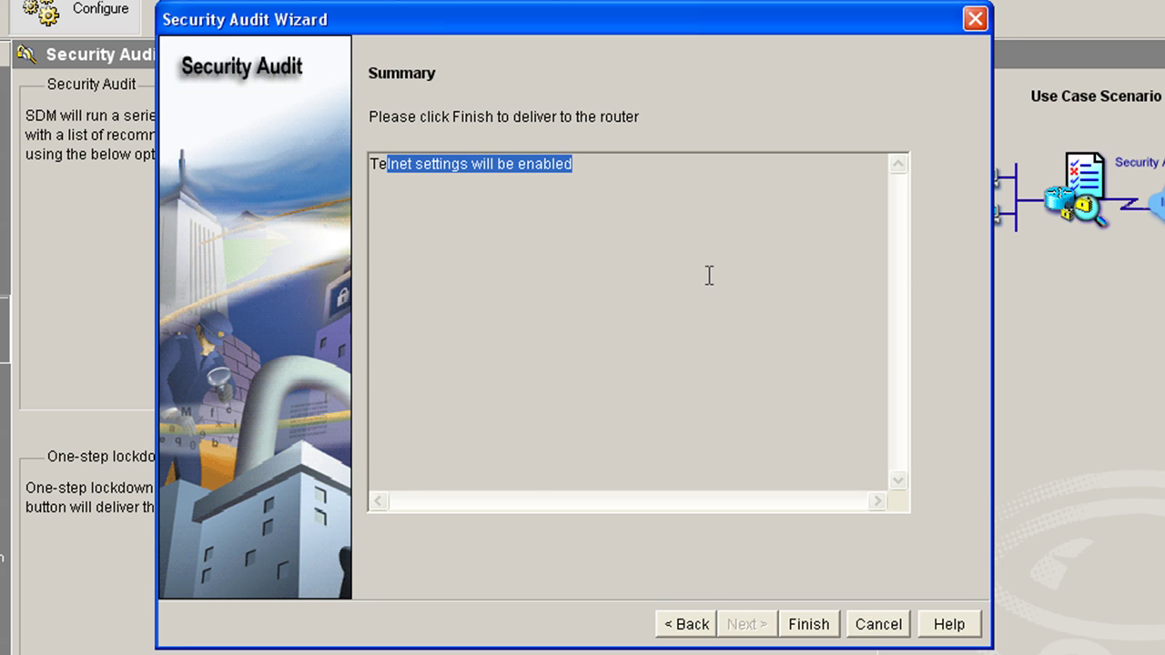
key("Return")
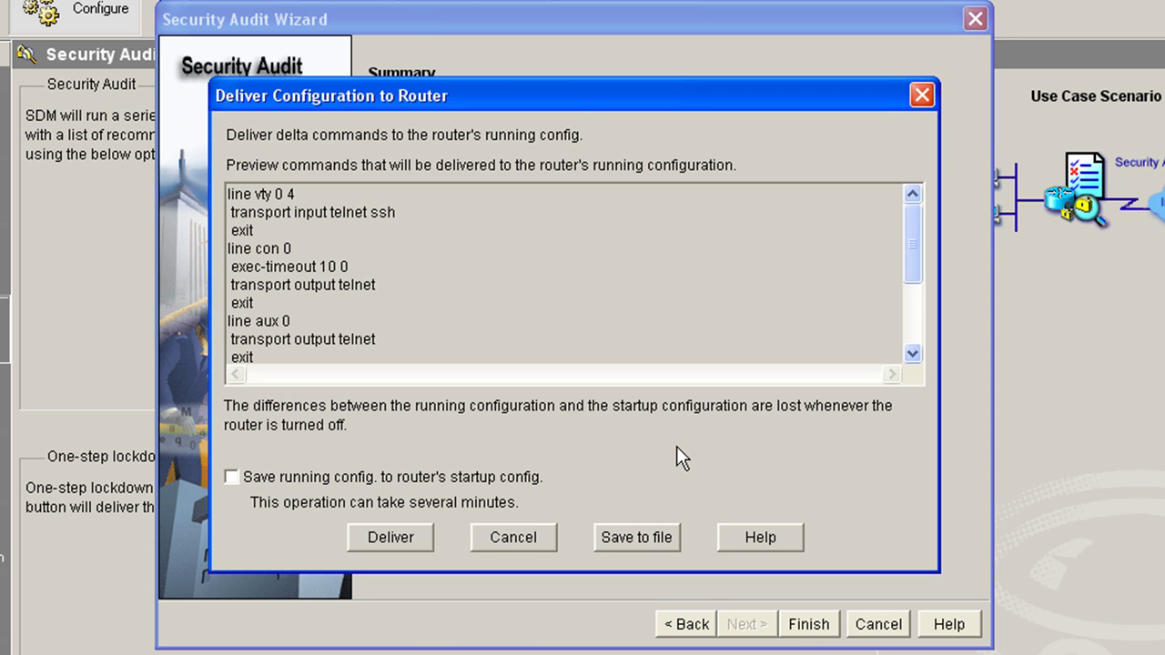
Examine the Telnet and SSH transport commands for the vty and console lines in the delivery preview, and cancel without delivering them
left_click_drag(574, 90, 589, 131)
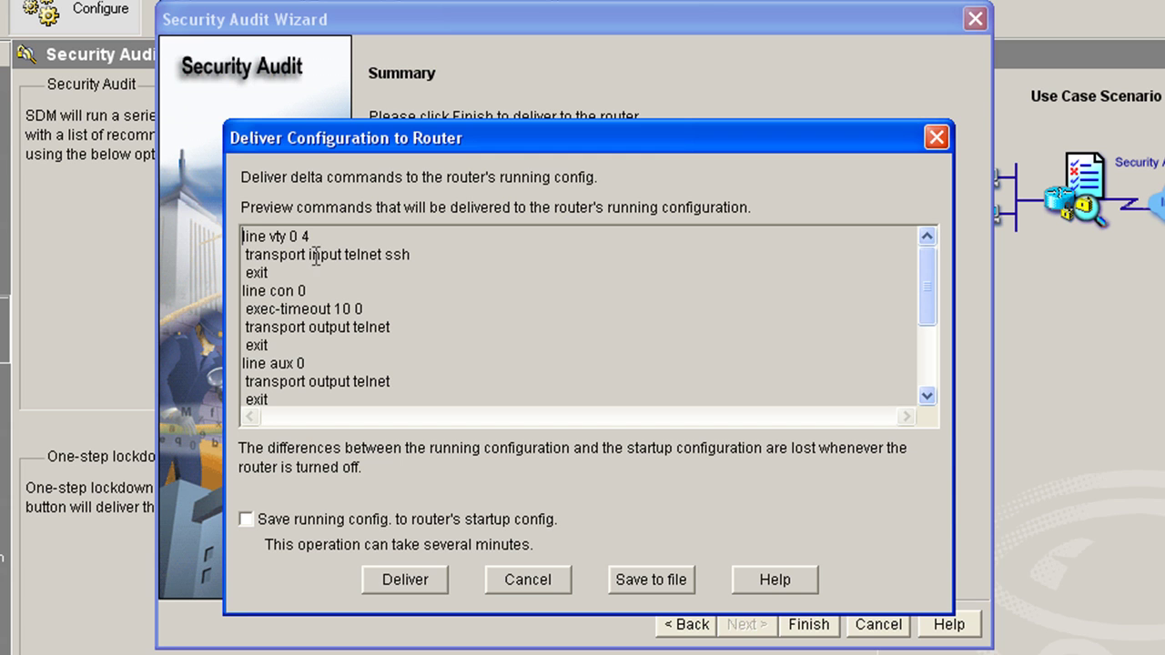
left_click_drag(345, 255, 412, 255)
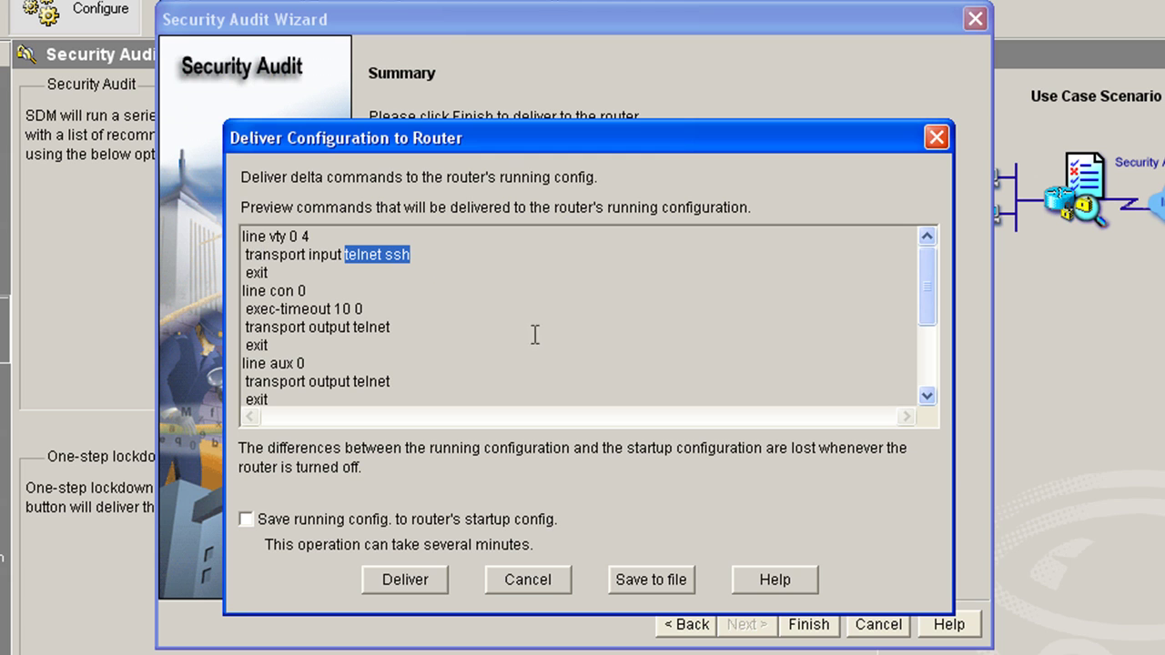
left_click_drag(308, 327, 391, 326)
left_click(414, 254)
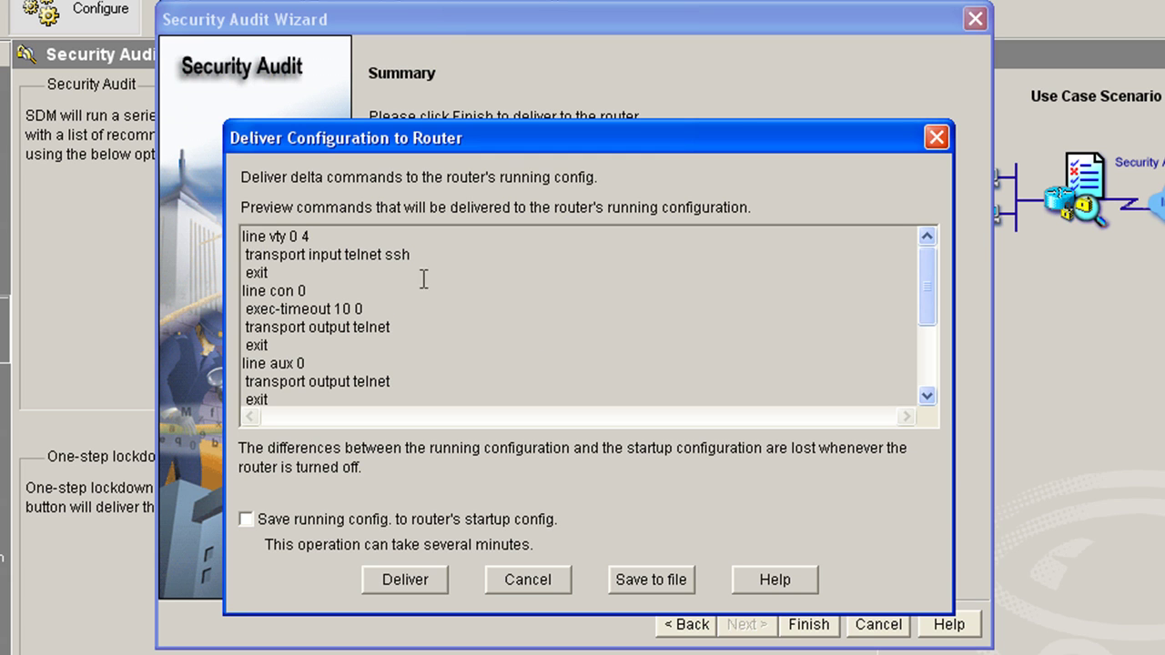
left_click_drag(246, 255, 222, 262)
left_click(421, 255)
left_click_drag(313, 235, 240, 236)
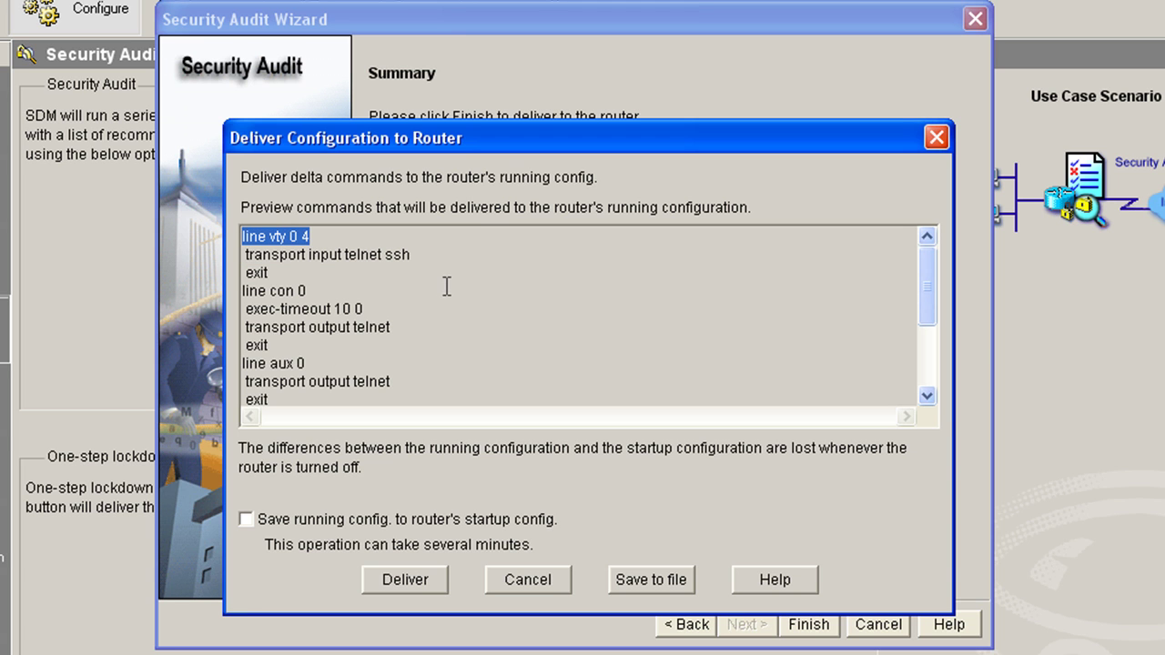
left_click_drag(342, 256, 411, 256)
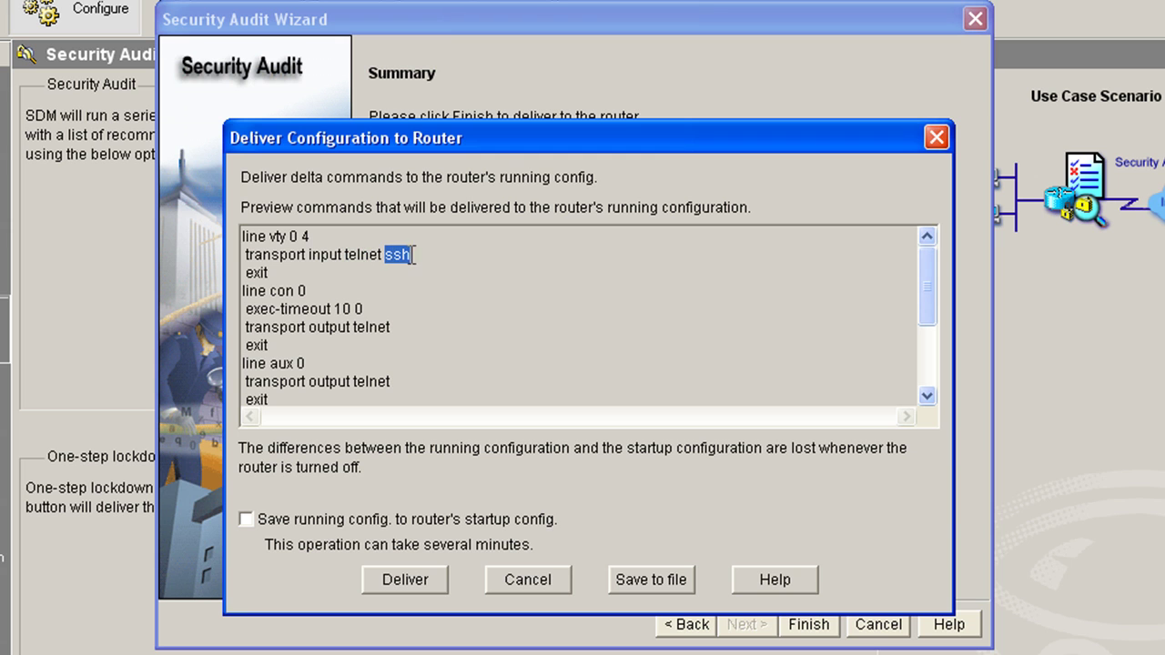
left_click(528, 583)
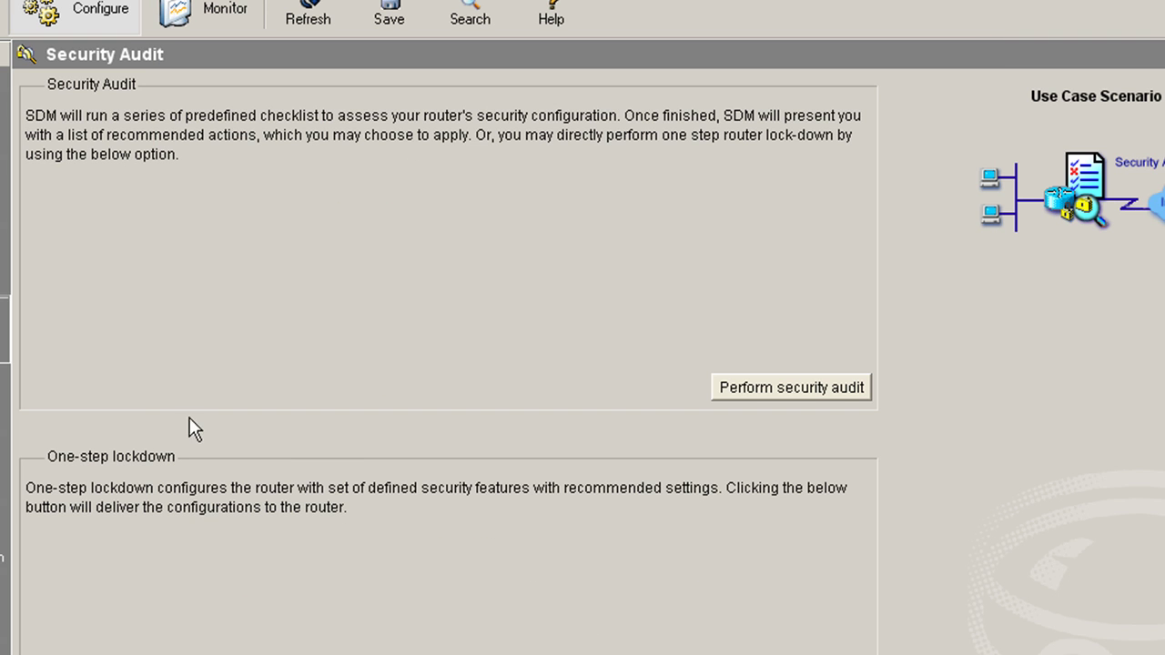
Run the security audit again with FastEthernet0/0 as inside and FastEthernet0/1 as outside, and close the results report
left_click(813, 384)
left_click(748, 627)
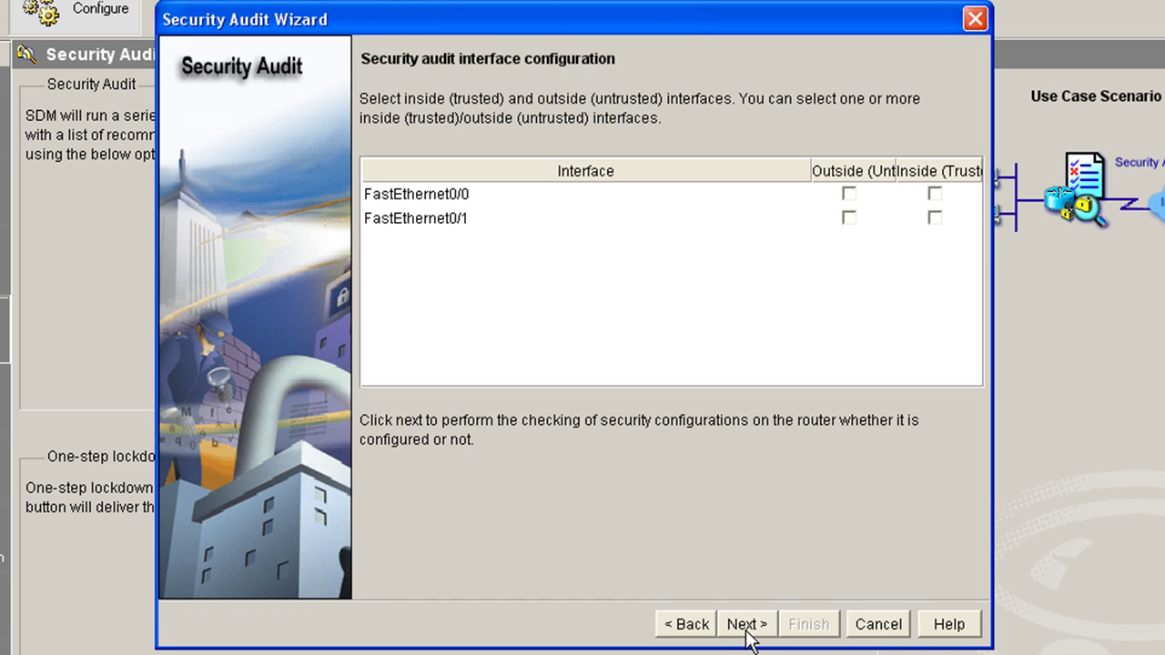
left_click(935, 193)
left_click(848, 218)
left_click(756, 625)
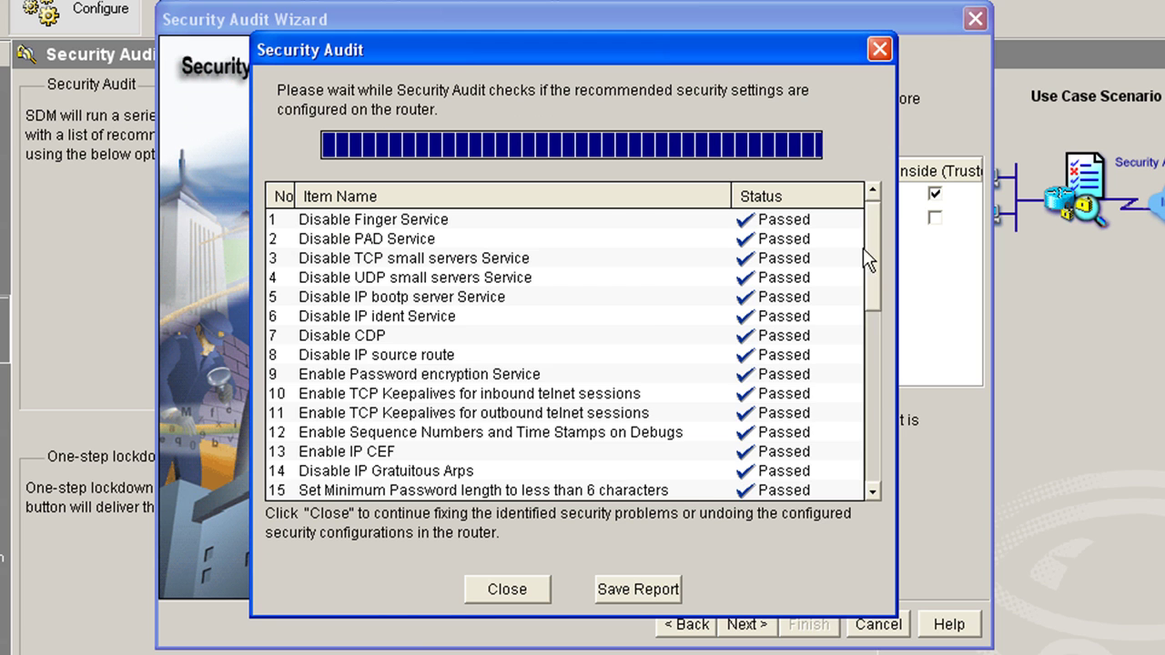
left_click_drag(876, 238, 826, 512)
left_click(501, 596)
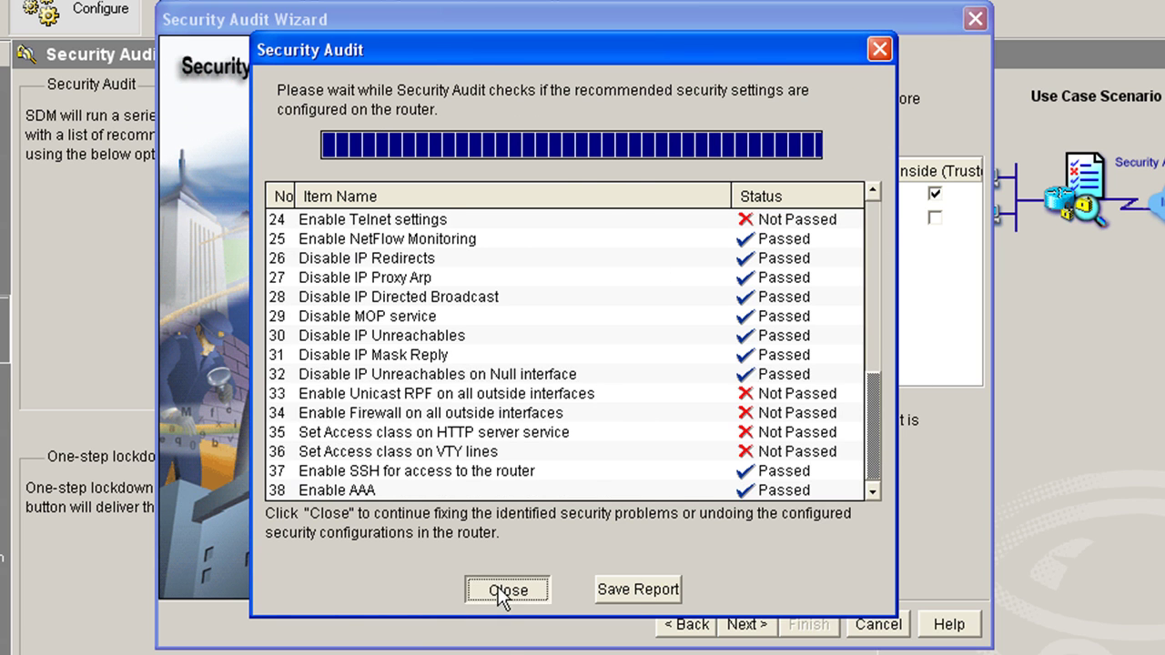
Switch the wizard to Undo Security configurations and mark all enabled security configurations for undoing
left_click_drag(621, 24, 591, 60)
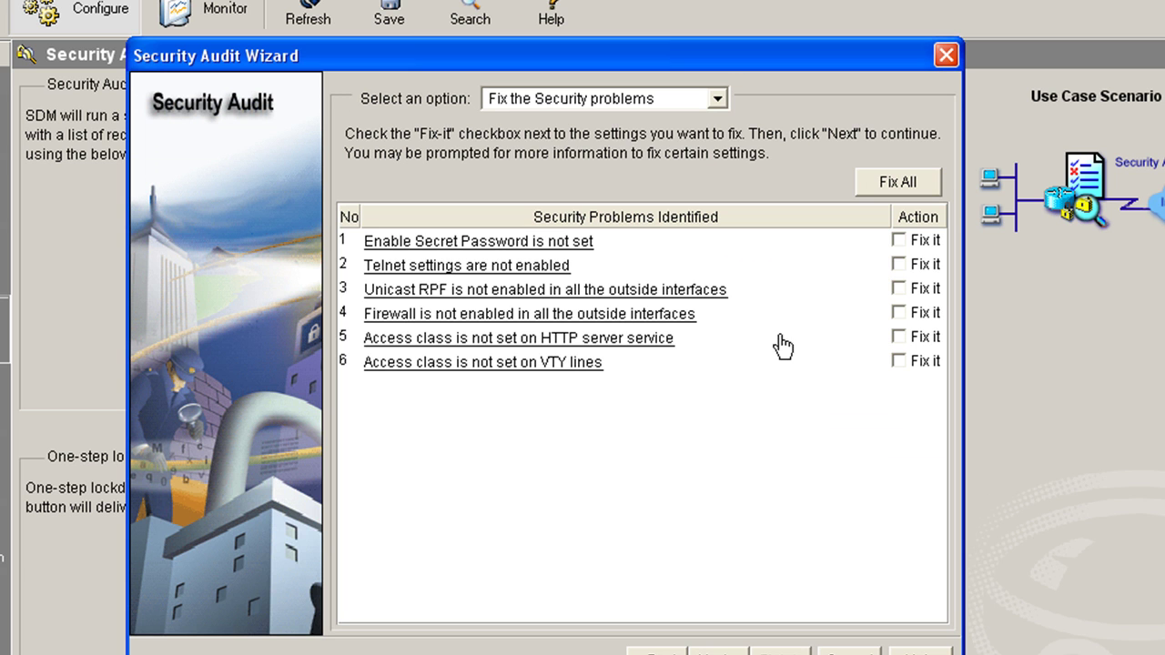
left_click(718, 99)
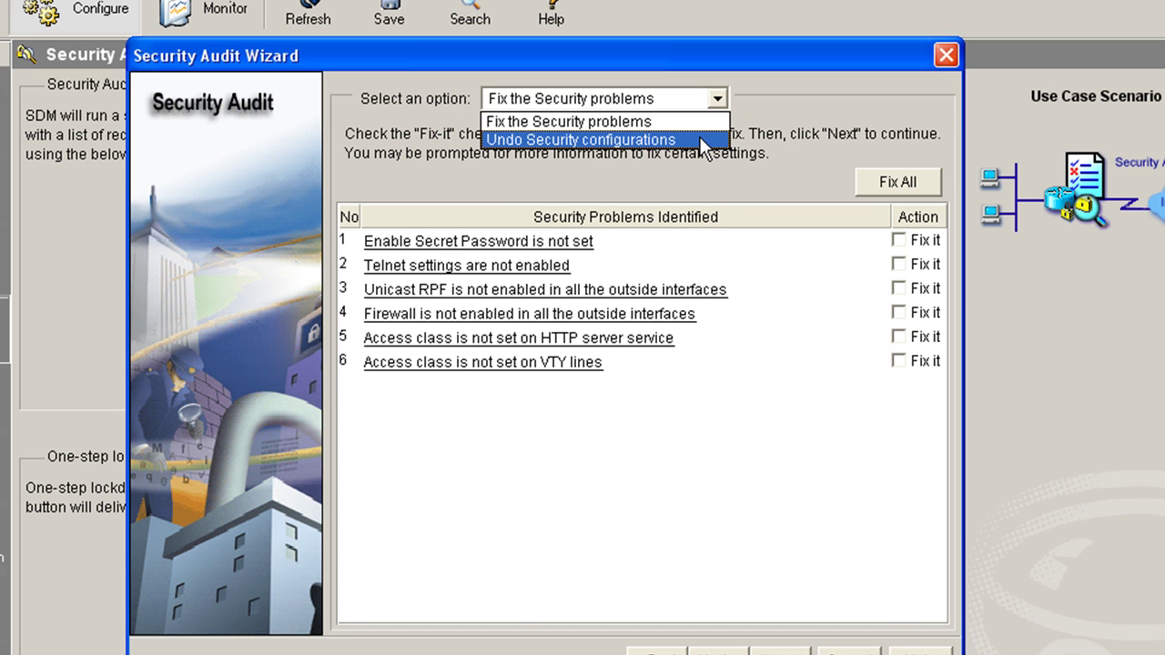
left_click(699, 137)
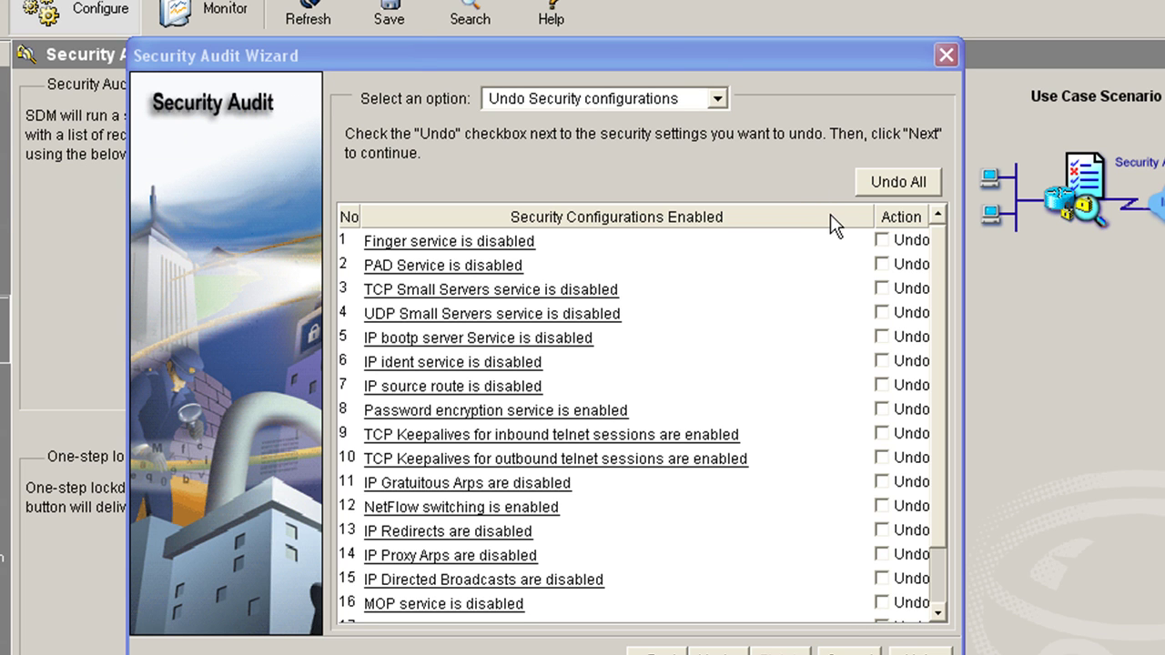
left_click(720, 52)
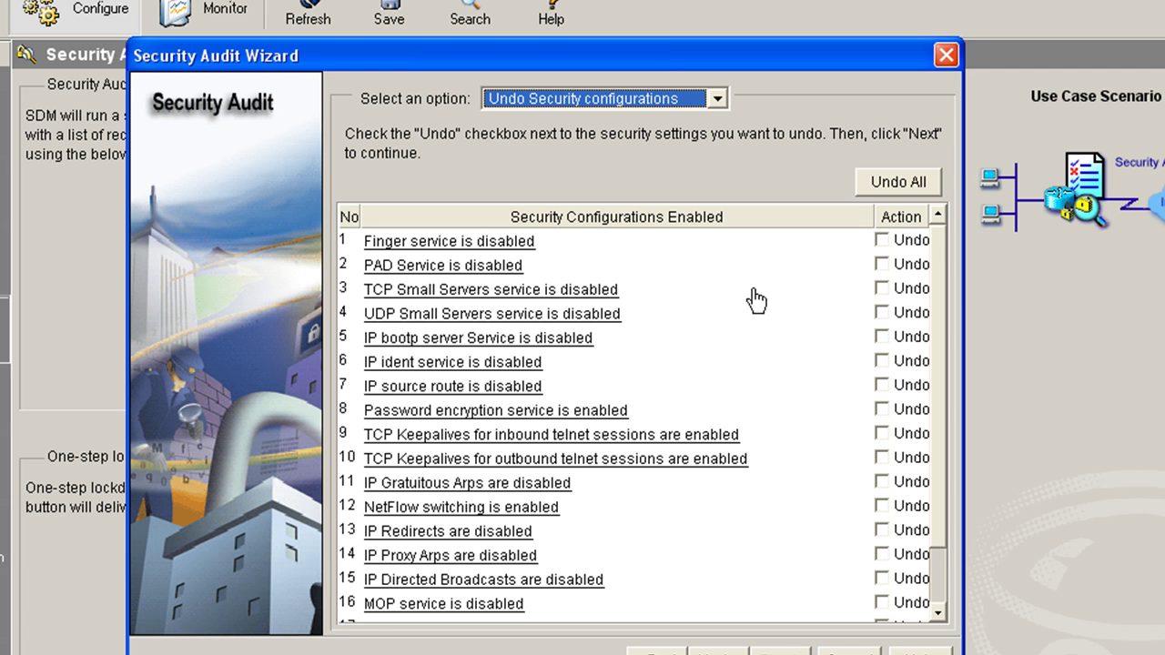
left_click(899, 181)
mouse_move(941, 263)
left_mouse_down()
mouse_move(939, 373)
mouse_move(943, 263)
left_mouse_up()
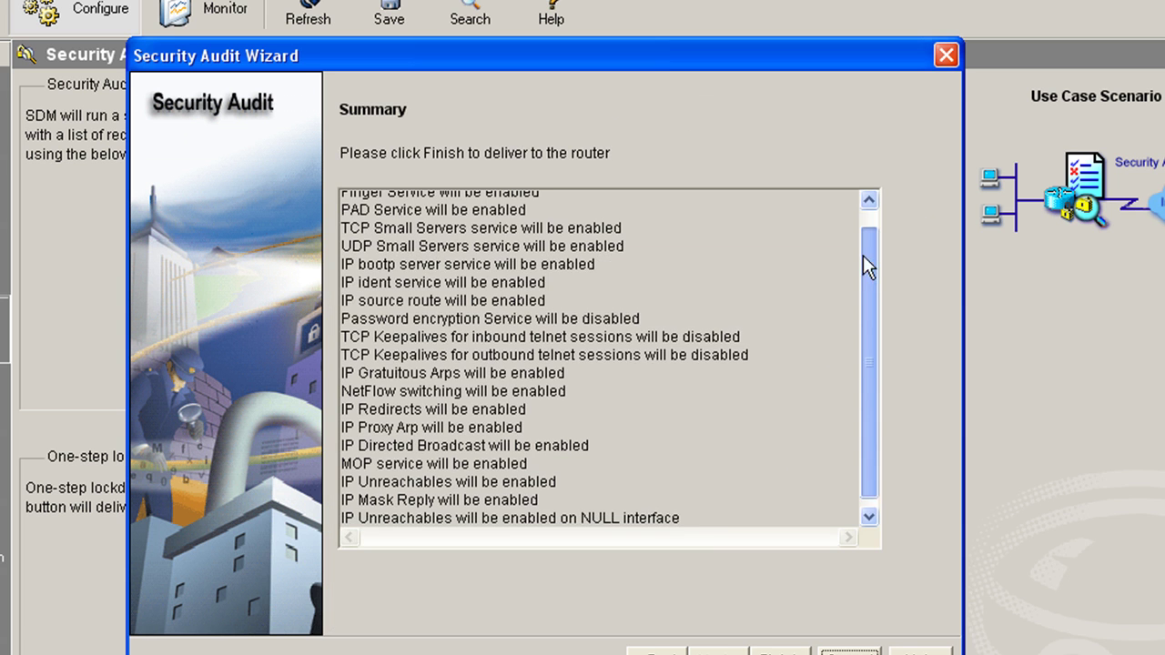
Review the summary of the services affected by the undo and proceed to the preview of the router commands
scroll(862, 319, "up", 1)
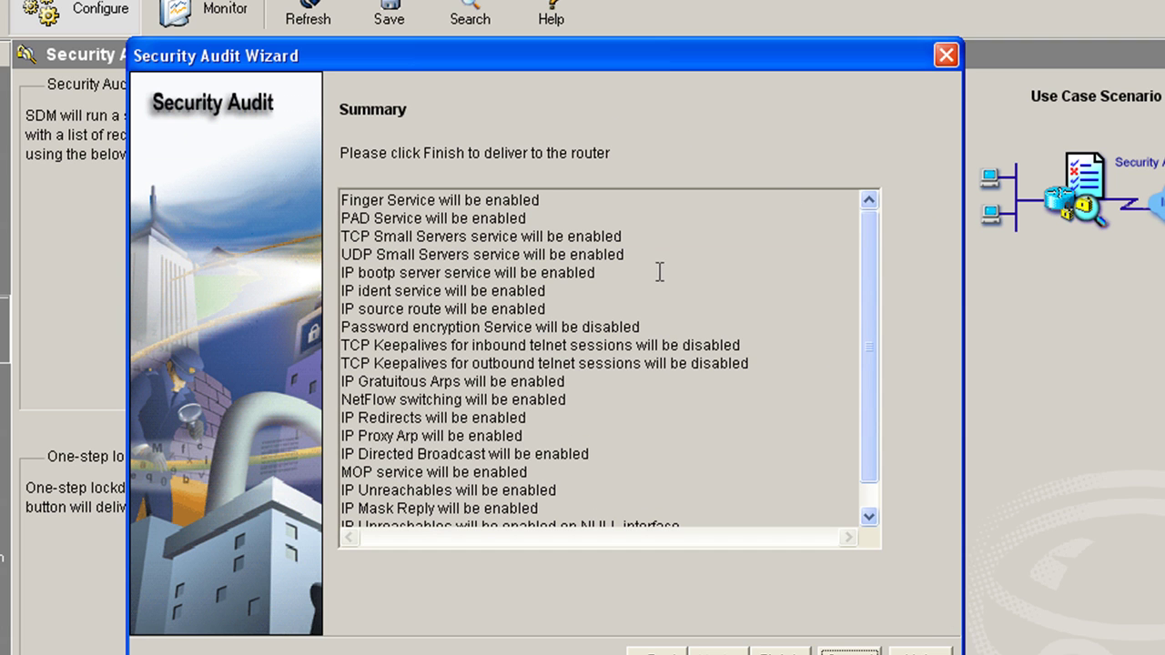
left_click_drag(543, 201, 326, 207)
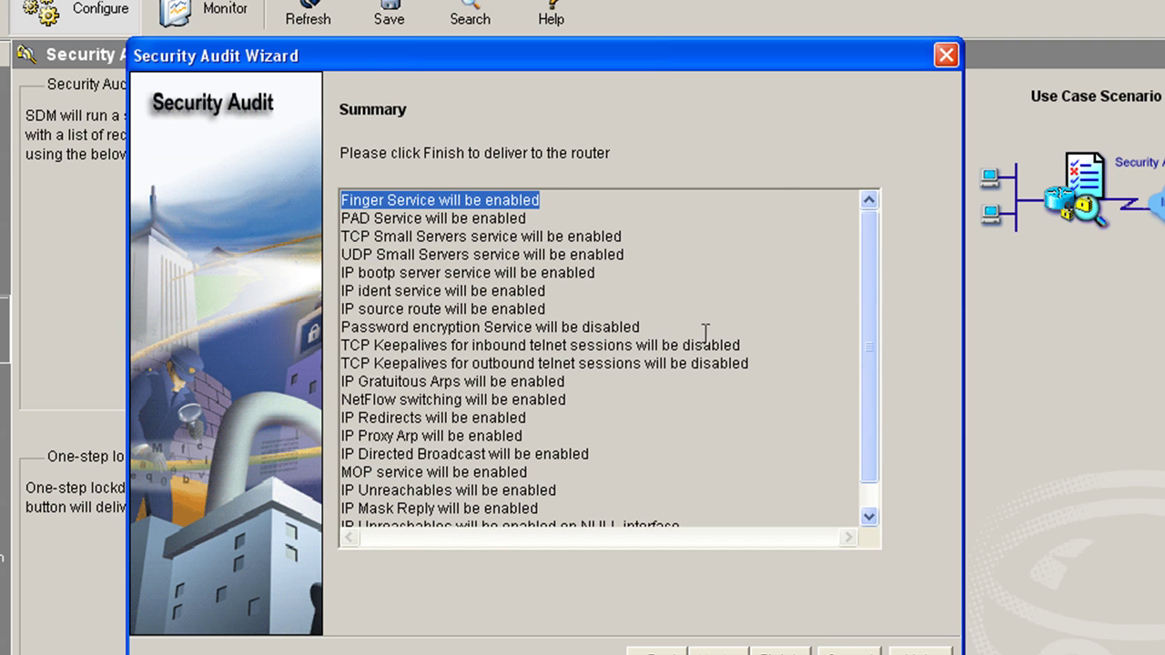
left_click(778, 650)
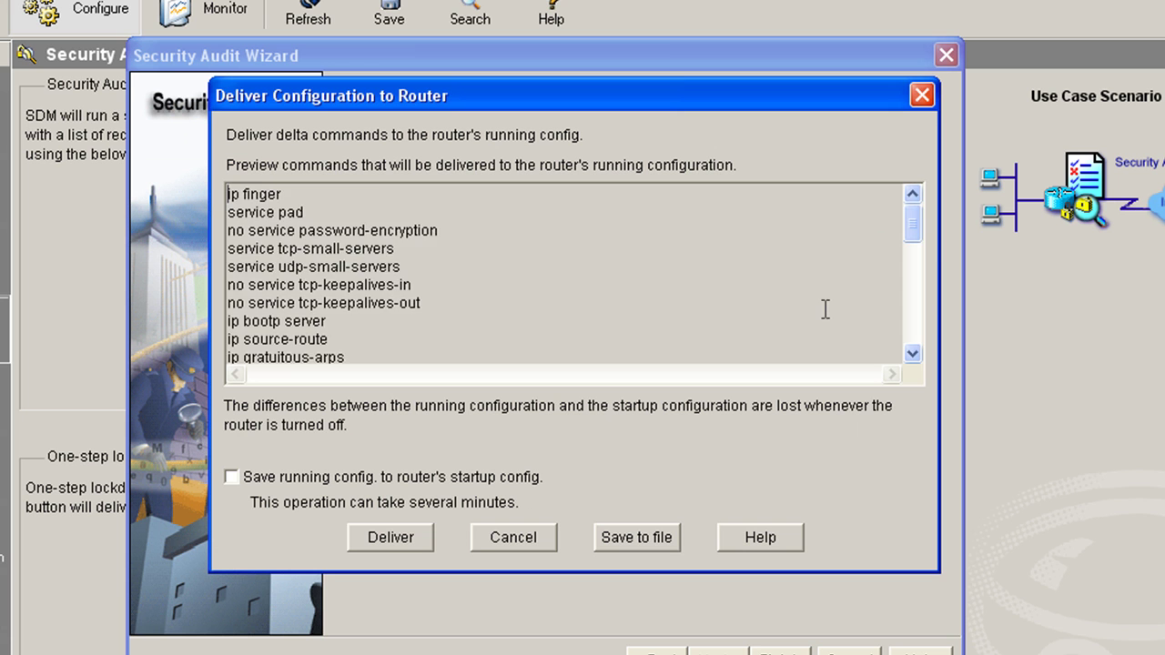
Examine the undo commands in the delivery preview, from the FastEthernet0/0 interface settings back to ip finger
left_click_drag(912, 222, 914, 337)
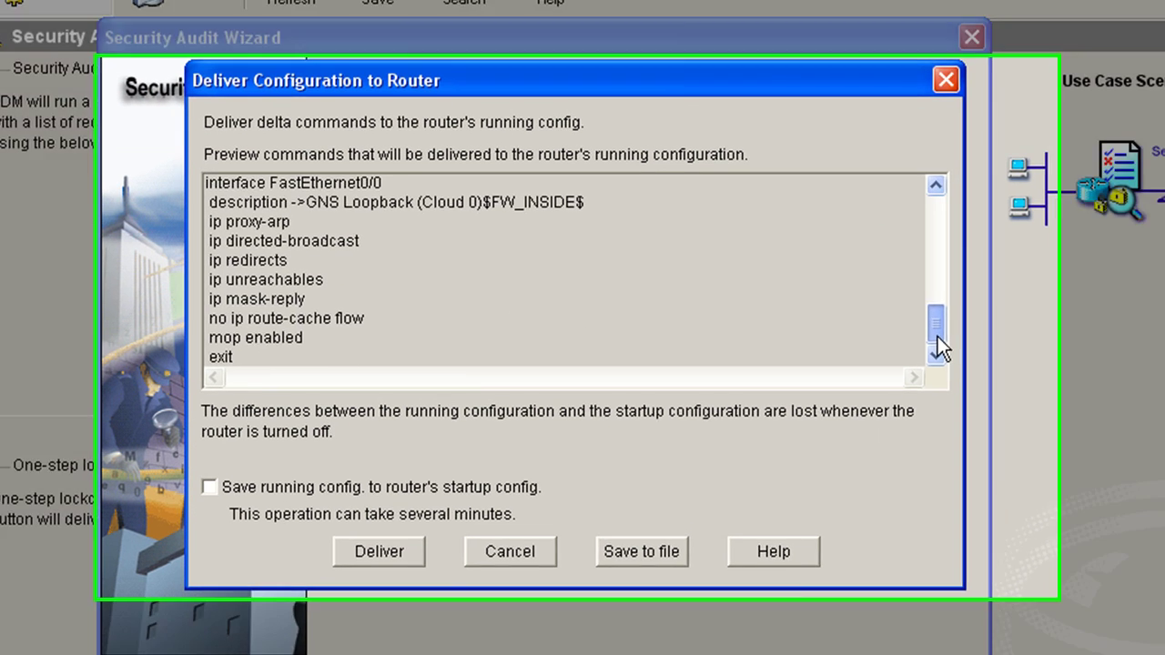
scroll(370, 251, "up", 15)
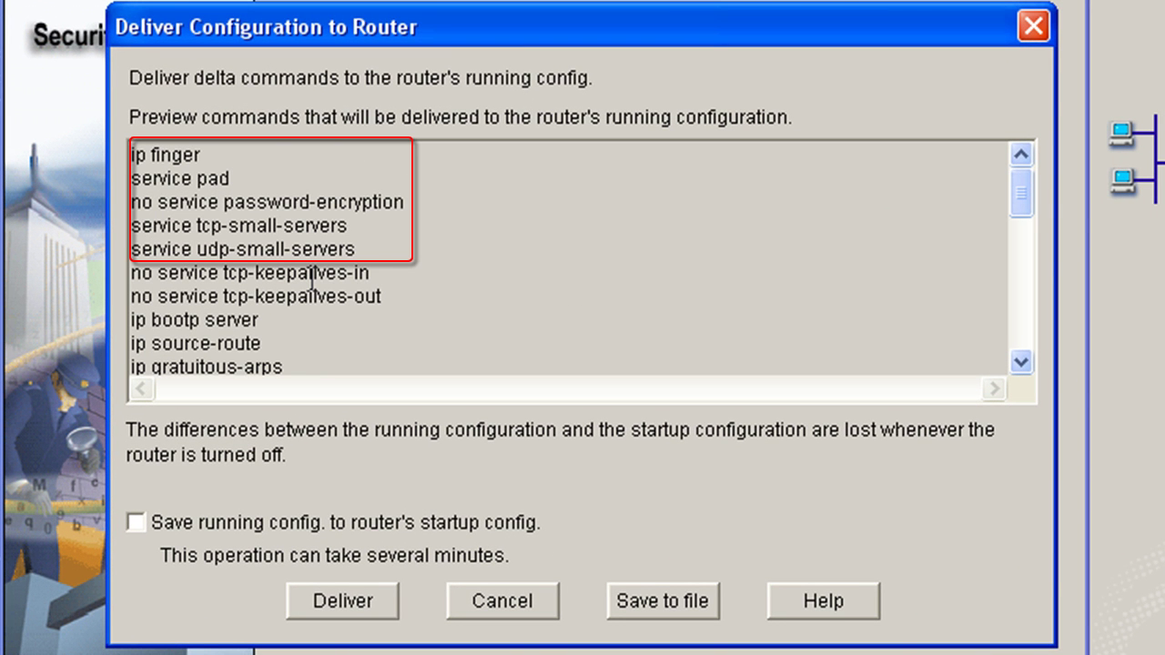
left_click_drag(214, 157, 122, 156)
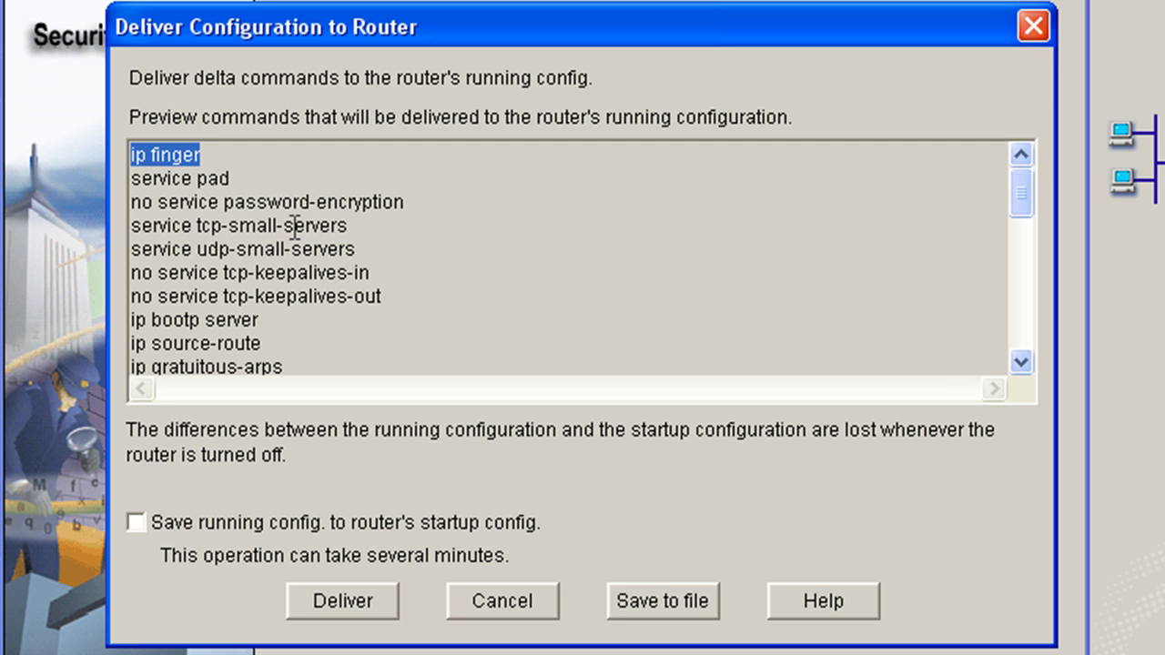
Check the finger, PAD and TCP/UDP small-servers commands in the preview, and deliver the undo configuration to the router
left_click_drag(239, 178, 132, 155)
left_click(216, 173)
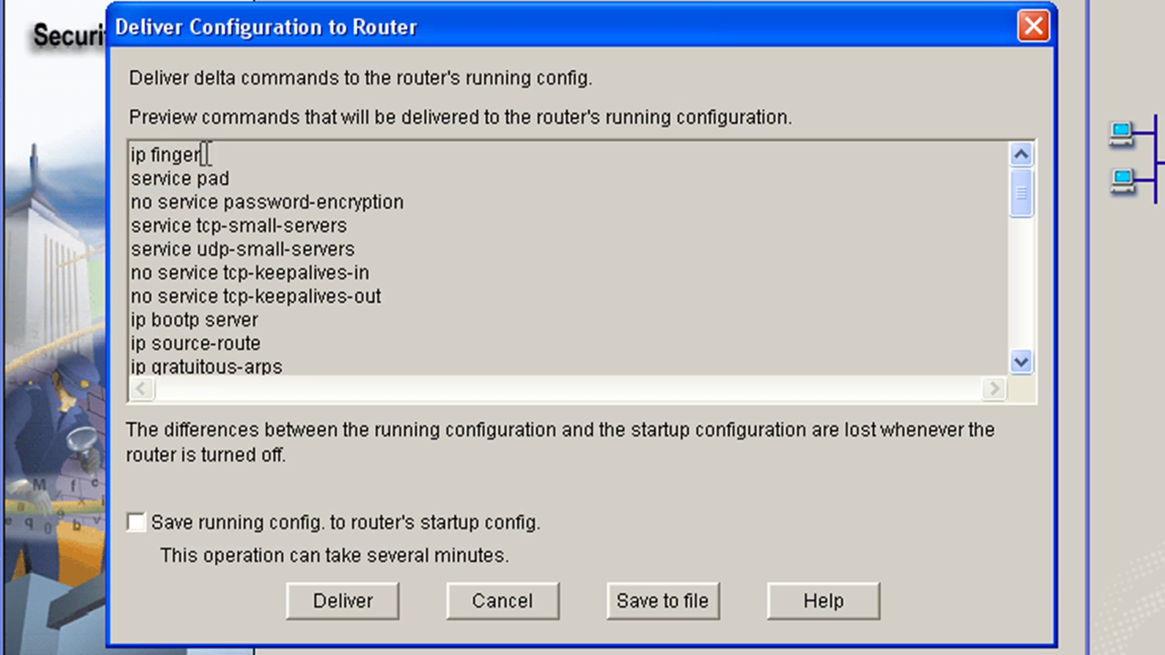
left_click_drag(202, 154, 118, 153)
left_click_drag(255, 180, 128, 178)
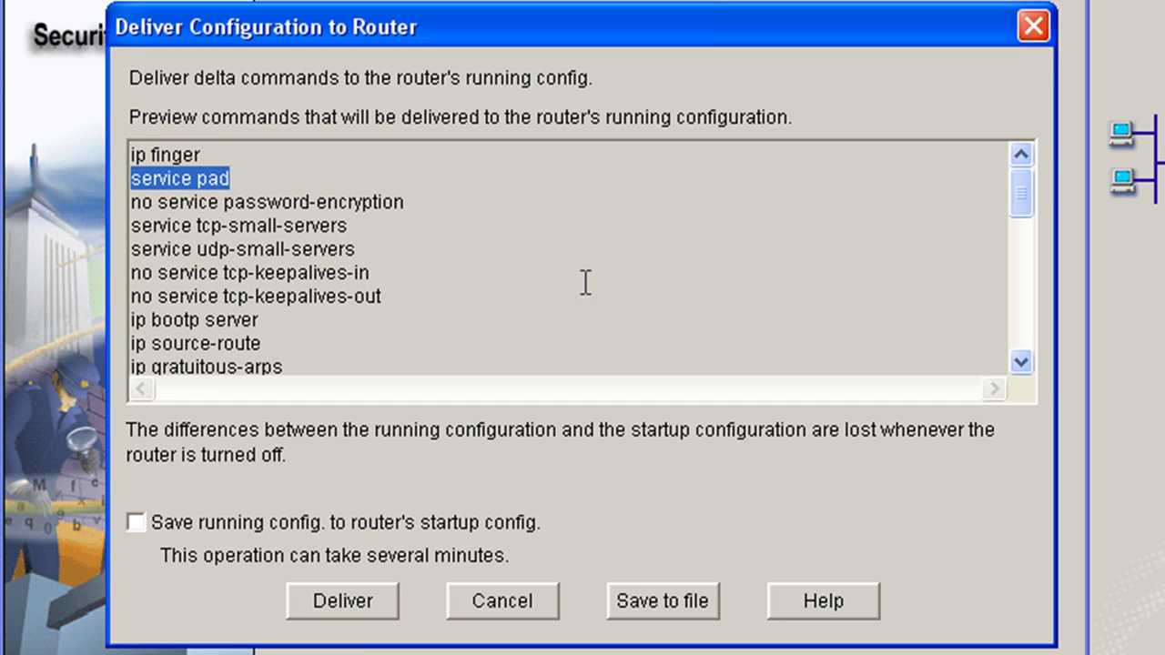
left_click_drag(359, 249, 100, 227)
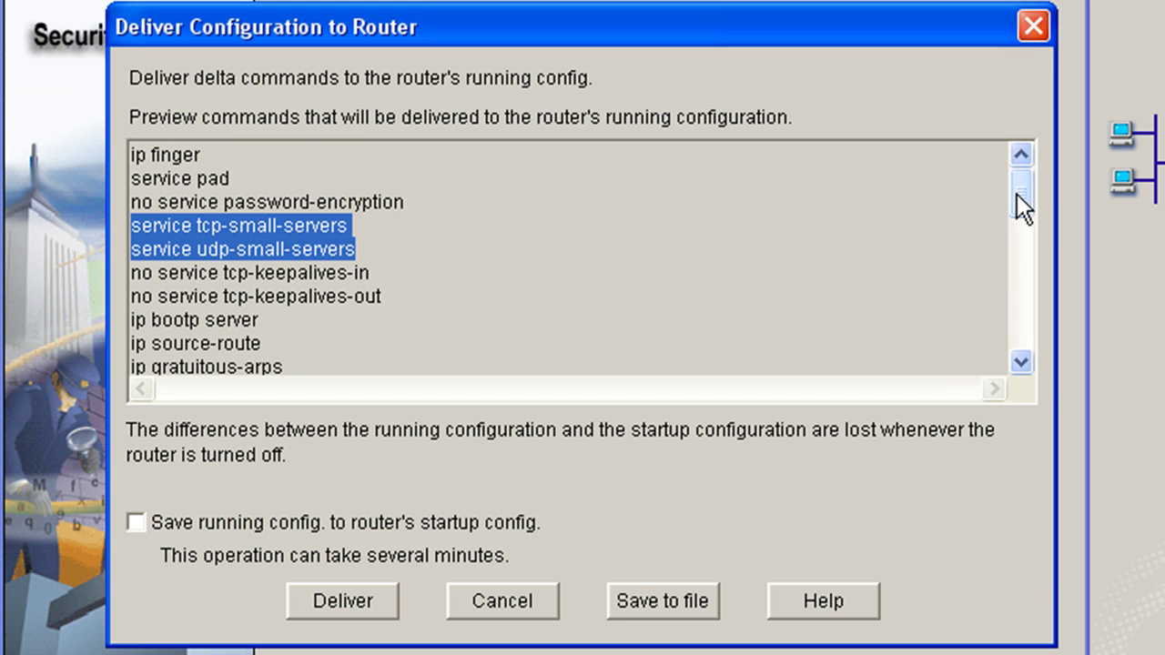
left_click_drag(1019, 194, 1000, 115)
left_click(383, 598)
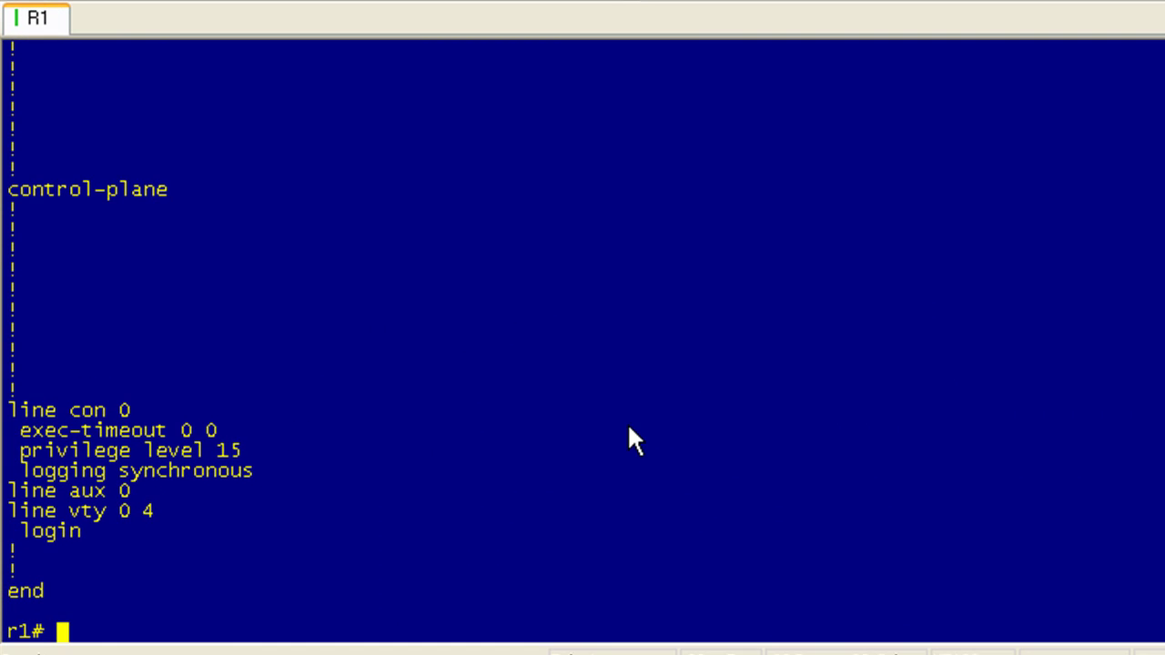
Switch to the R1 terminal, run sh run, and examine the small-servers and aaa new-model lines in the running configuration
key("Return")
key("Return")
key("Return")
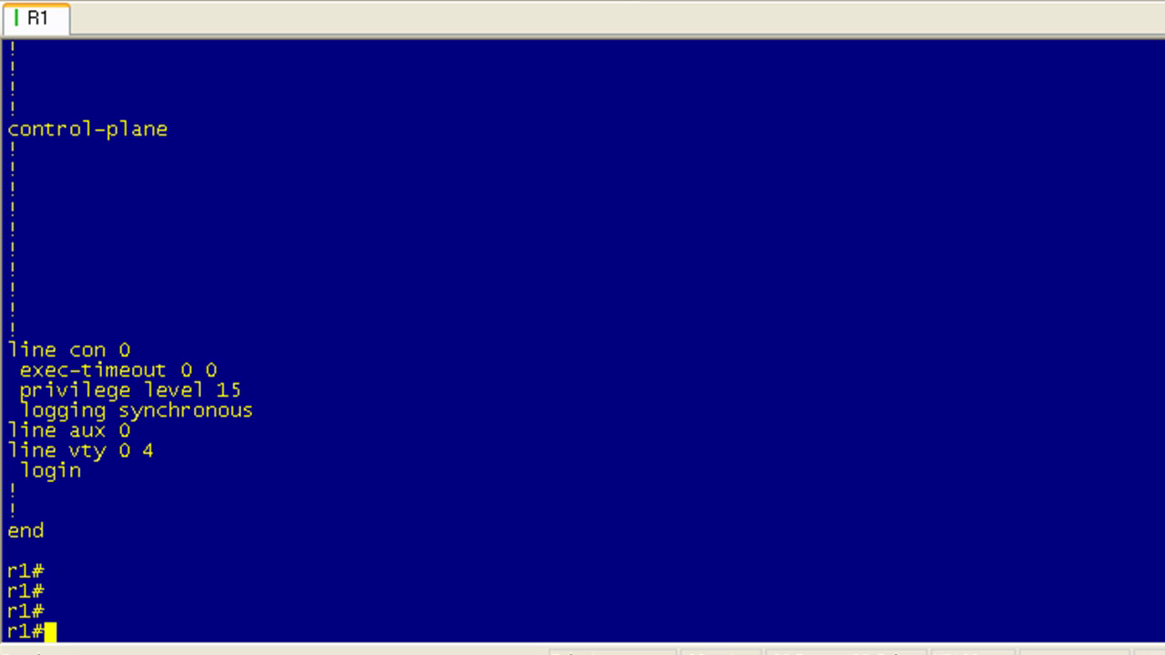
type("sh run")
key("Return")
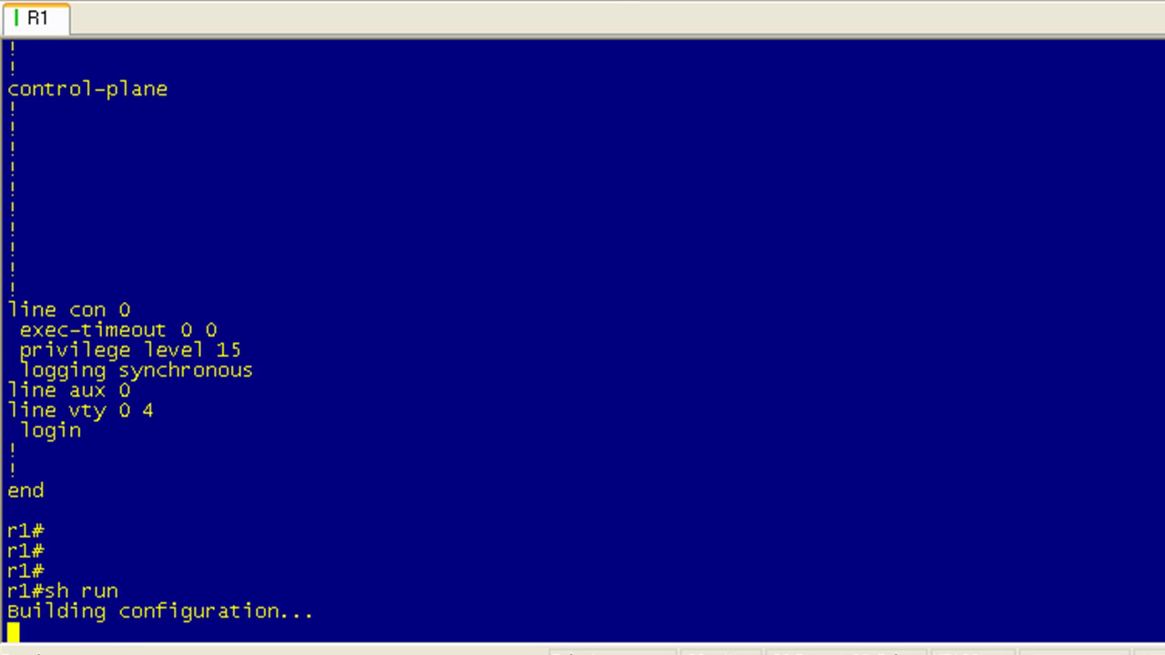
key("q")
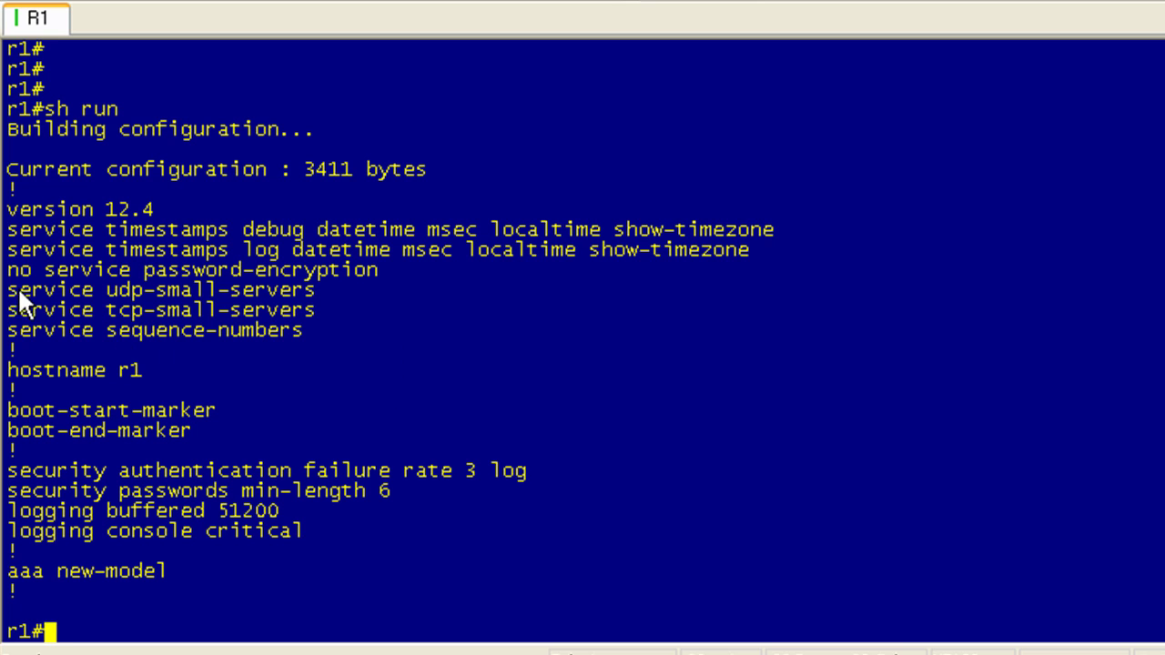
left_click_drag(20, 289, 337, 315)
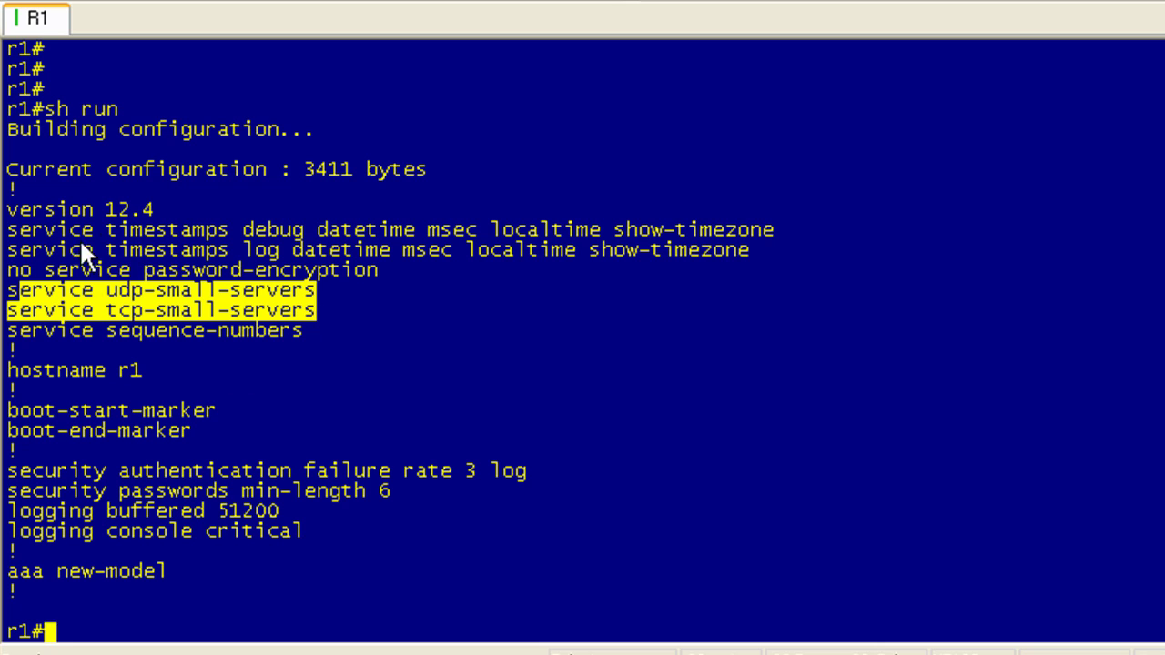
left_click(299, 395)
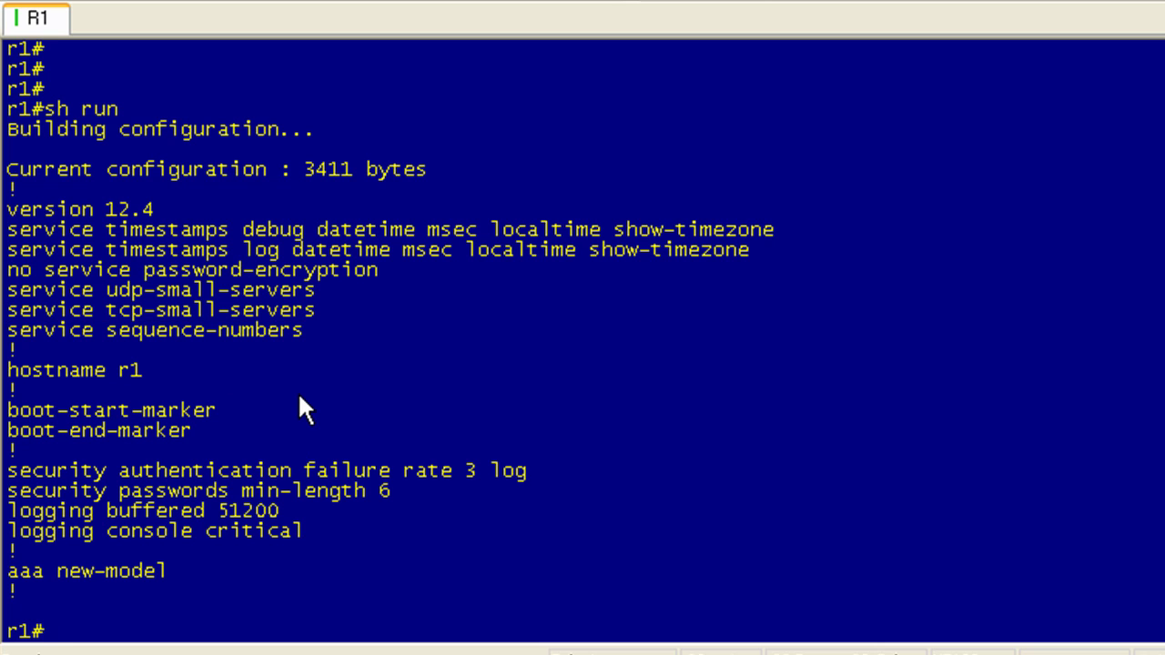
left_click_drag(7, 570, 195, 574)
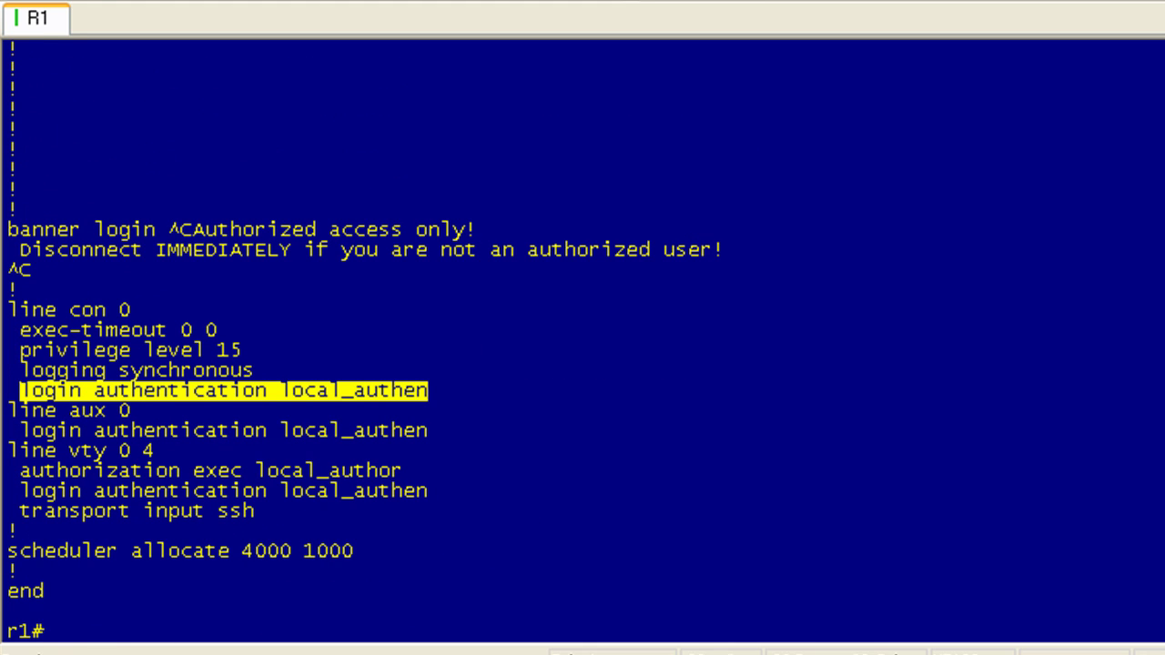
Run show archive config differences system:memory system:running-config and read through the whole output
key("Up")
key("Up")
key("Up")
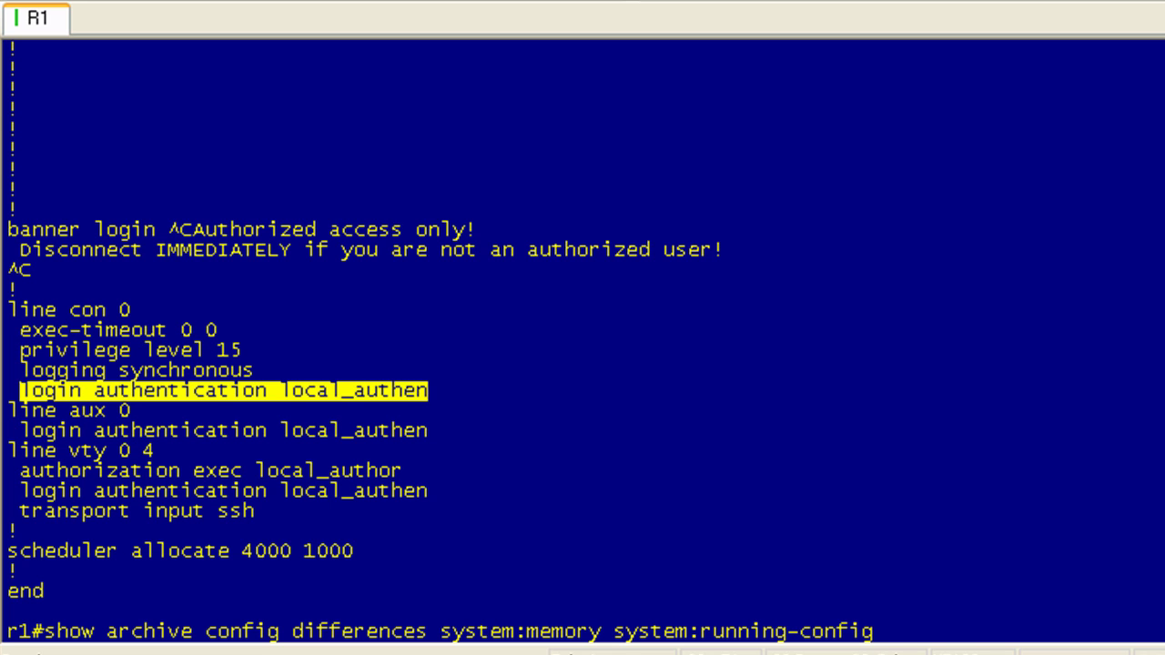
key("Return")
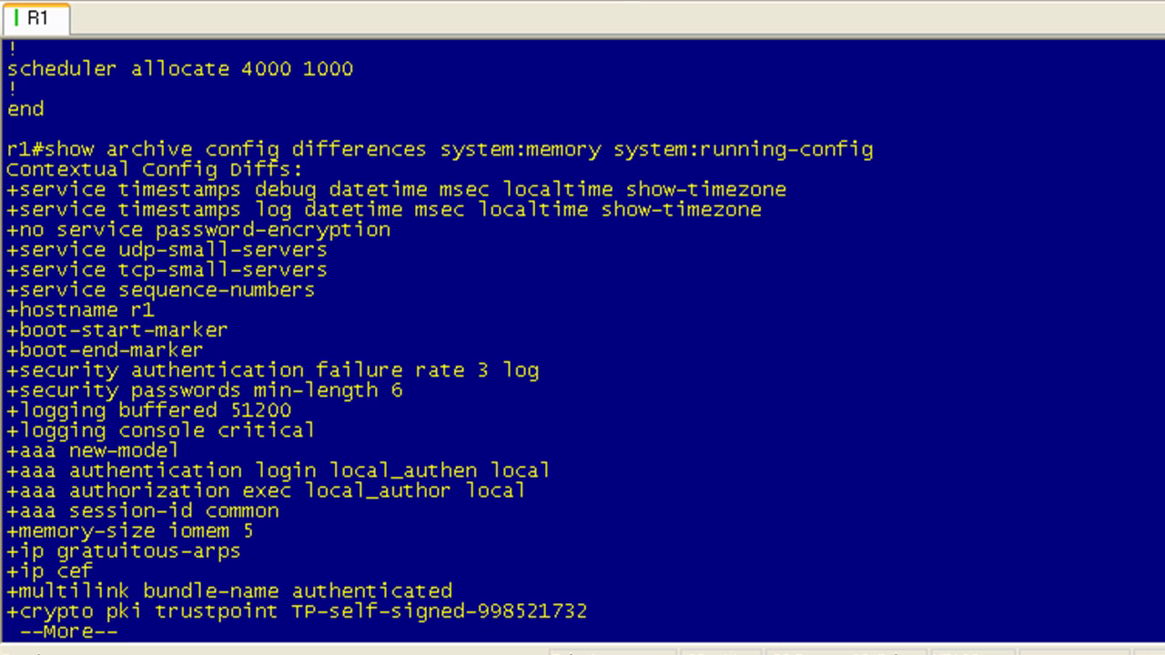
key("space")
key("space")
key("space")
key("space")
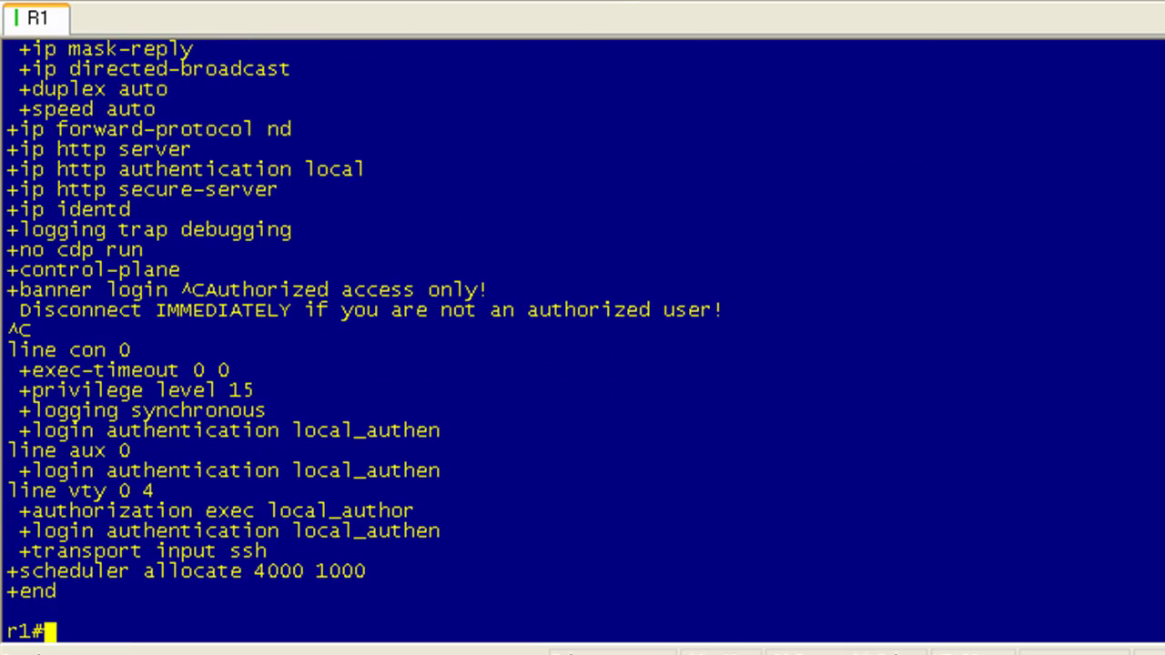
scroll(506, 478, "up", 16)
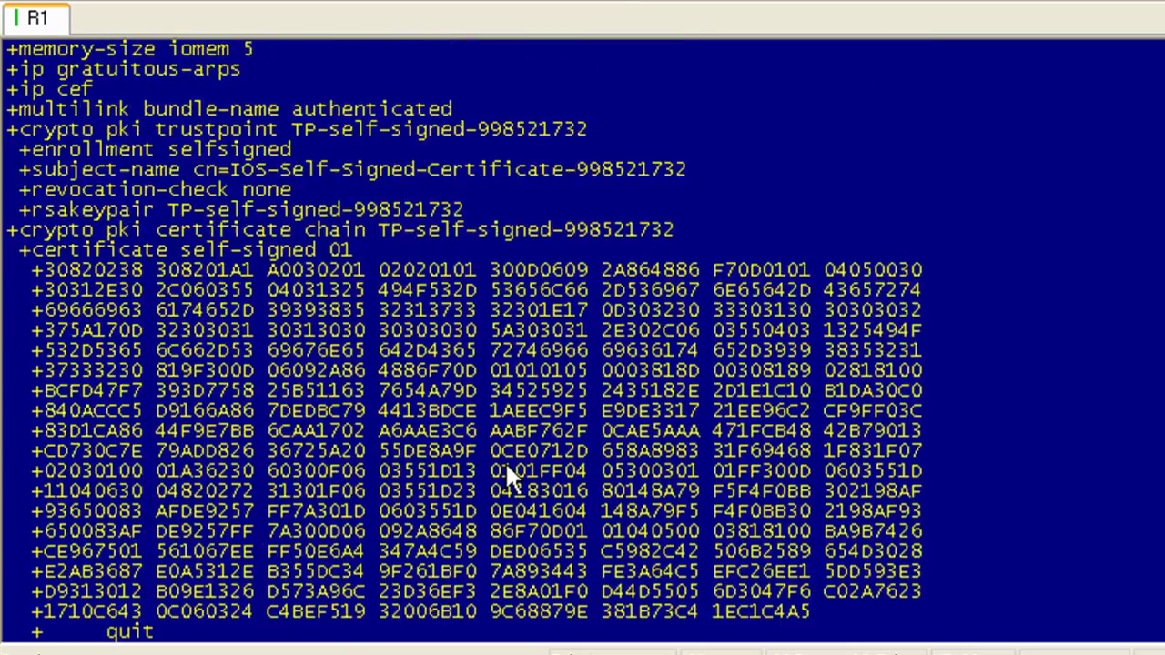
scroll(510, 478, "up", 8)
scroll(329, 397, "down", 6)
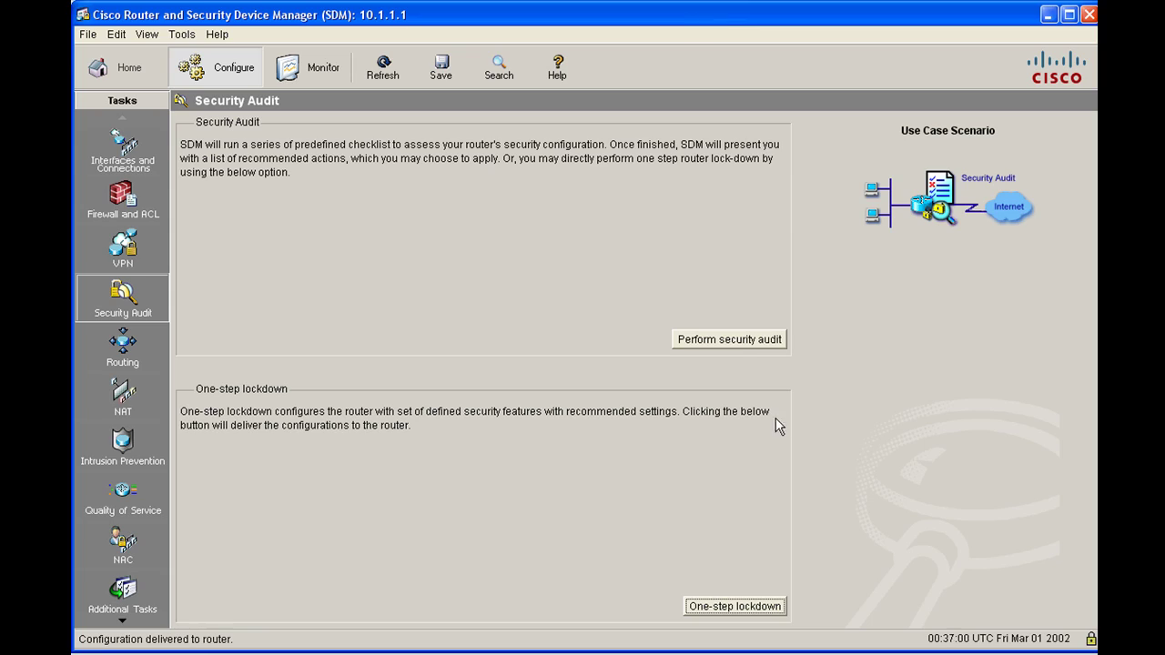
Switch back to SDM and run another security audit with FastEthernet0/0 as inside and FastEthernet0/1 as outside
left_click(734, 340)
left_click(710, 512)
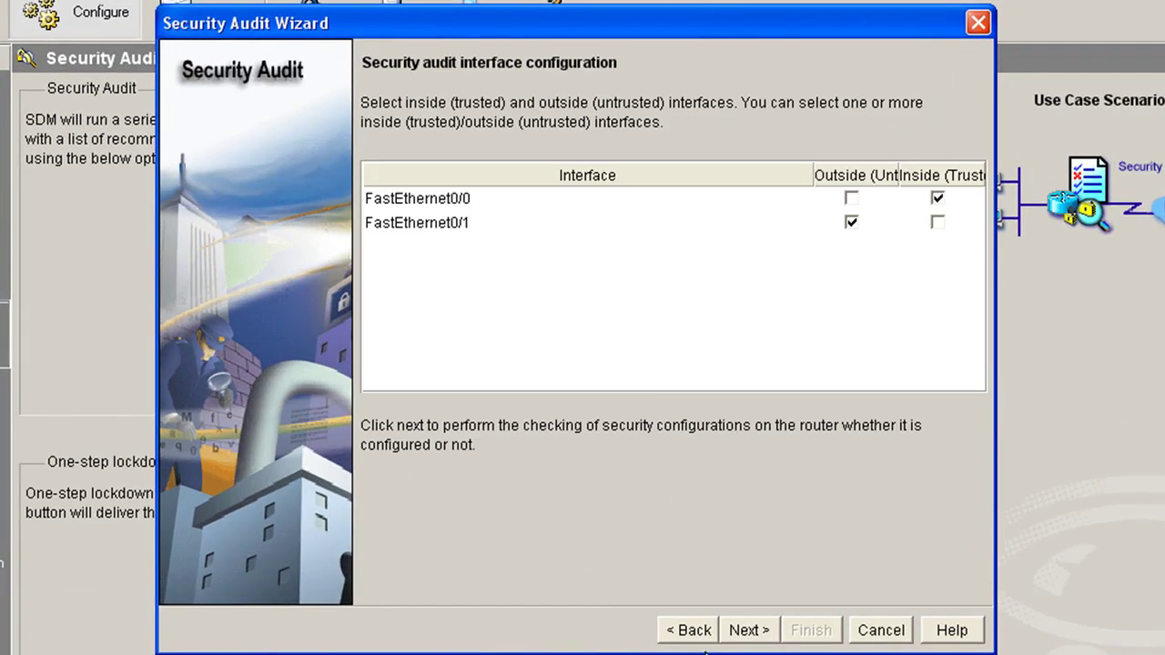
left_click(747, 637)
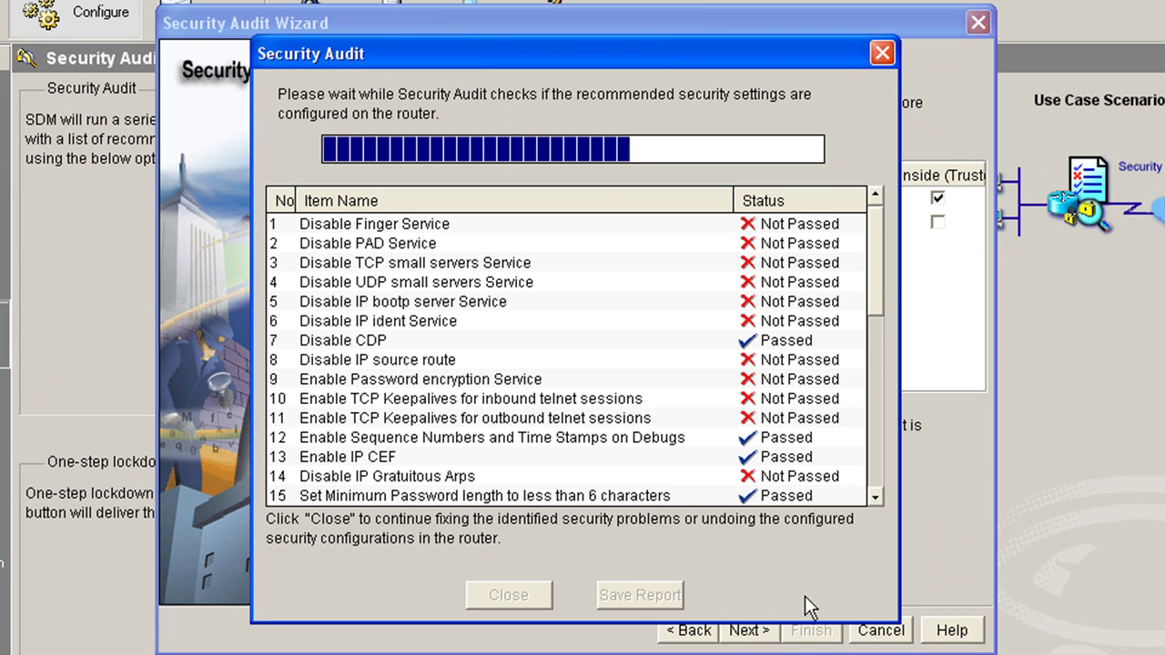
Examine the audit results, including the SSH, AAA, Scheduler Allocate, SNMP, TCP Synwait and Logging items, and close the report
left_click_drag(871, 239, 863, 452)
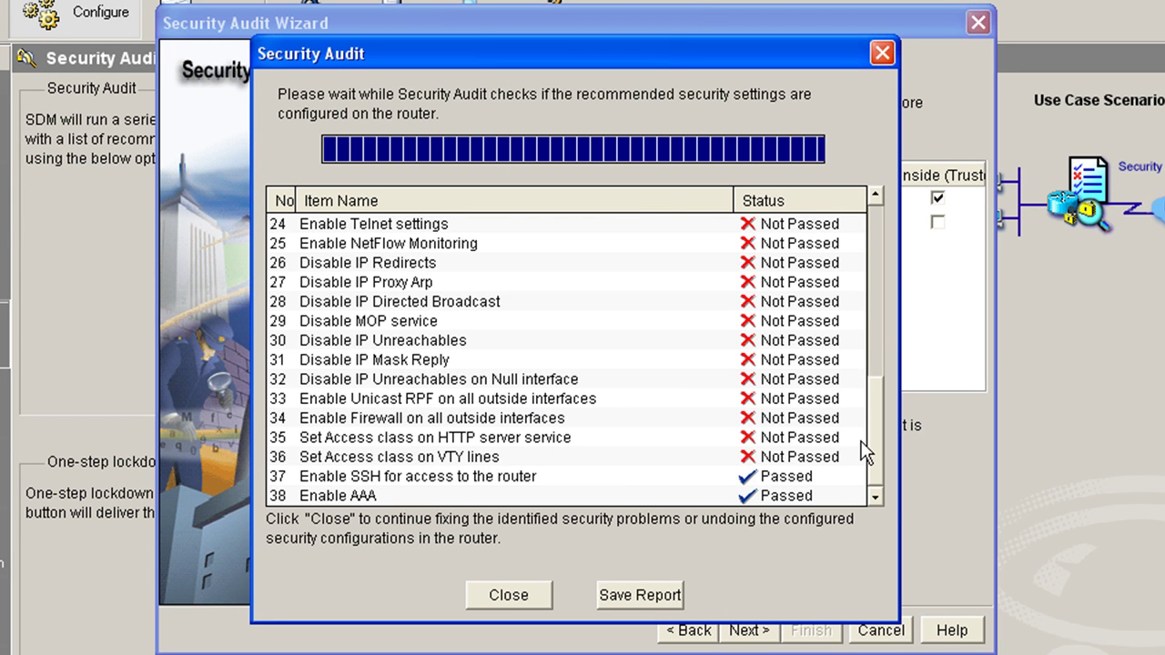
left_click(385, 479)
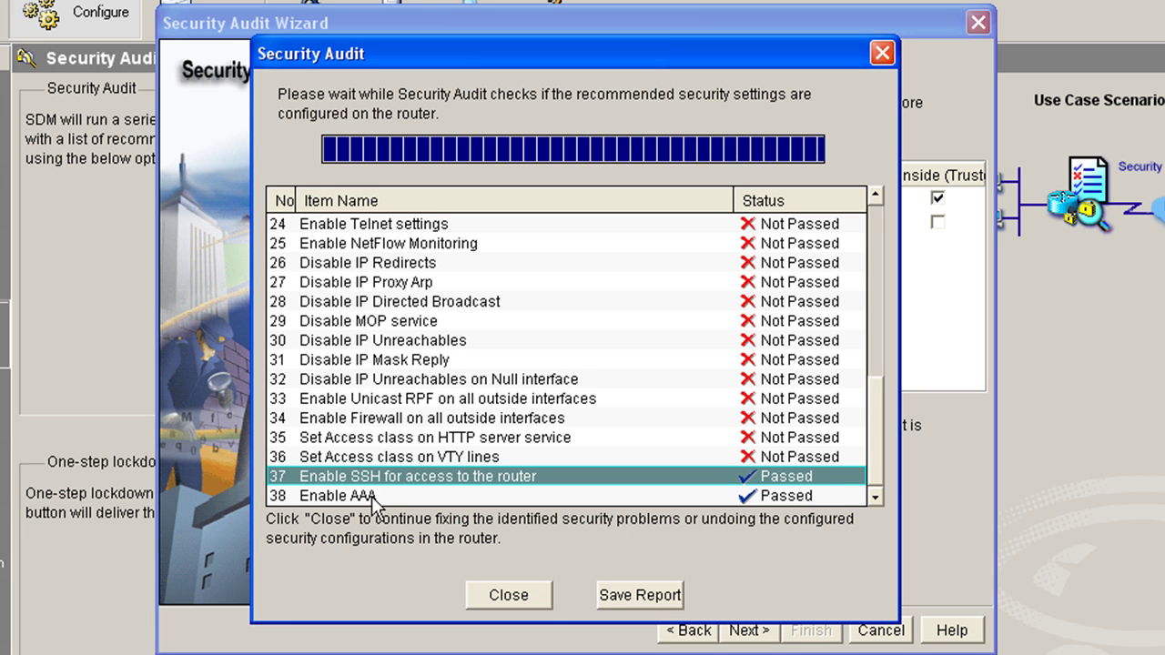
left_click(372, 496)
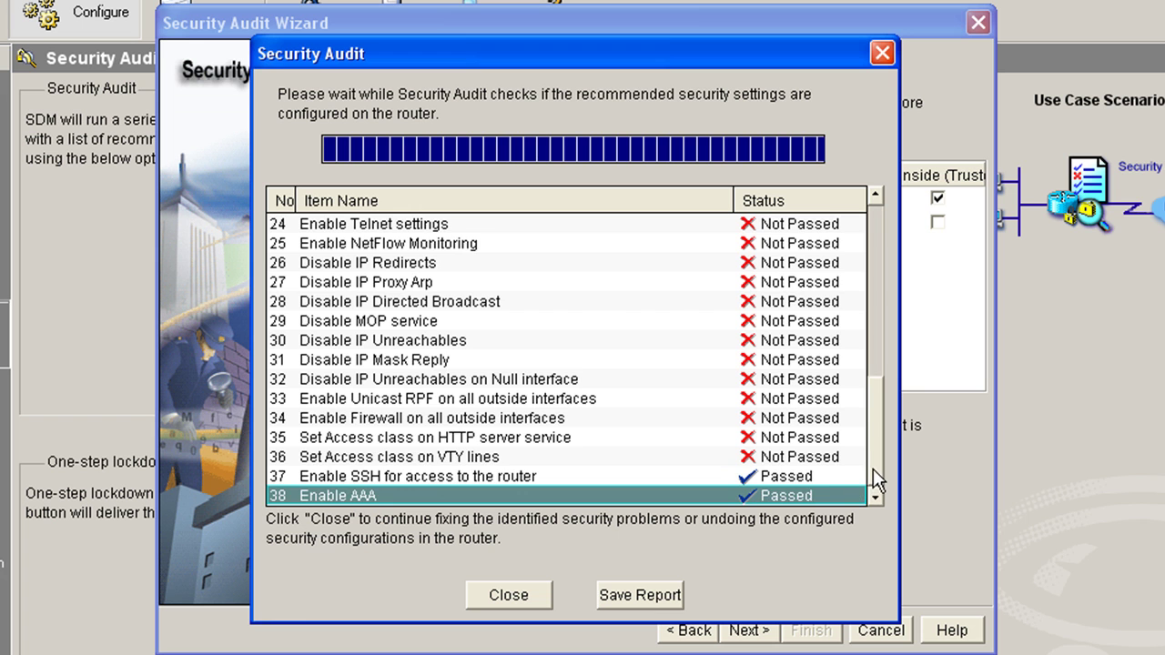
left_click_drag(873, 469, 873, 368)
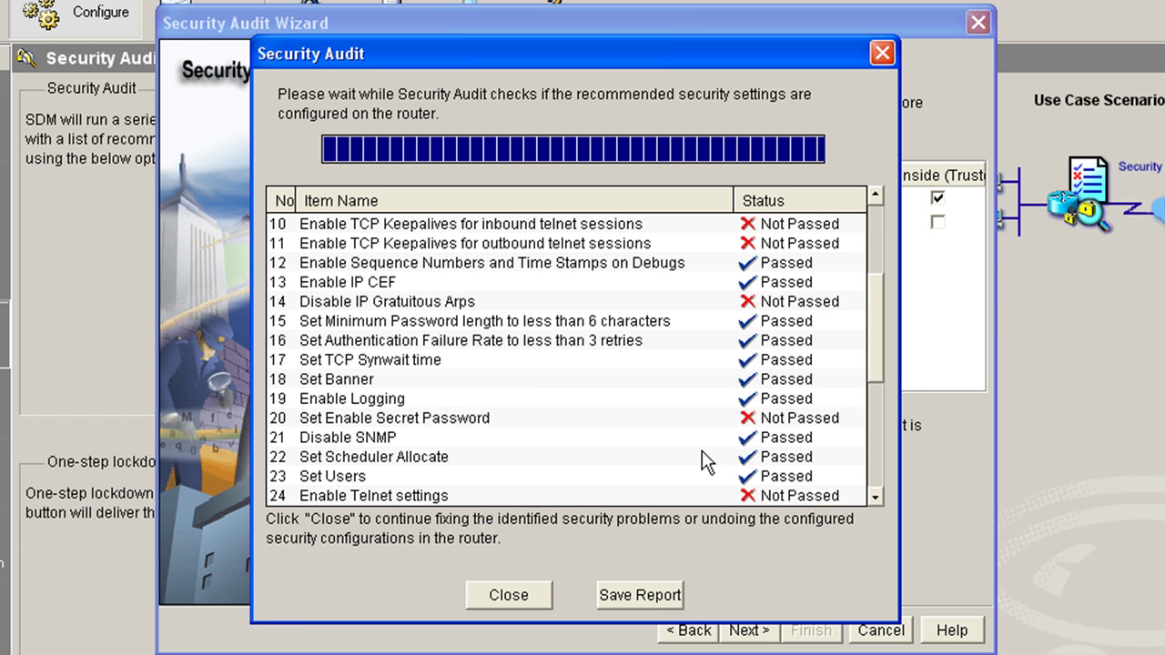
left_click(360, 476)
left_click(360, 461)
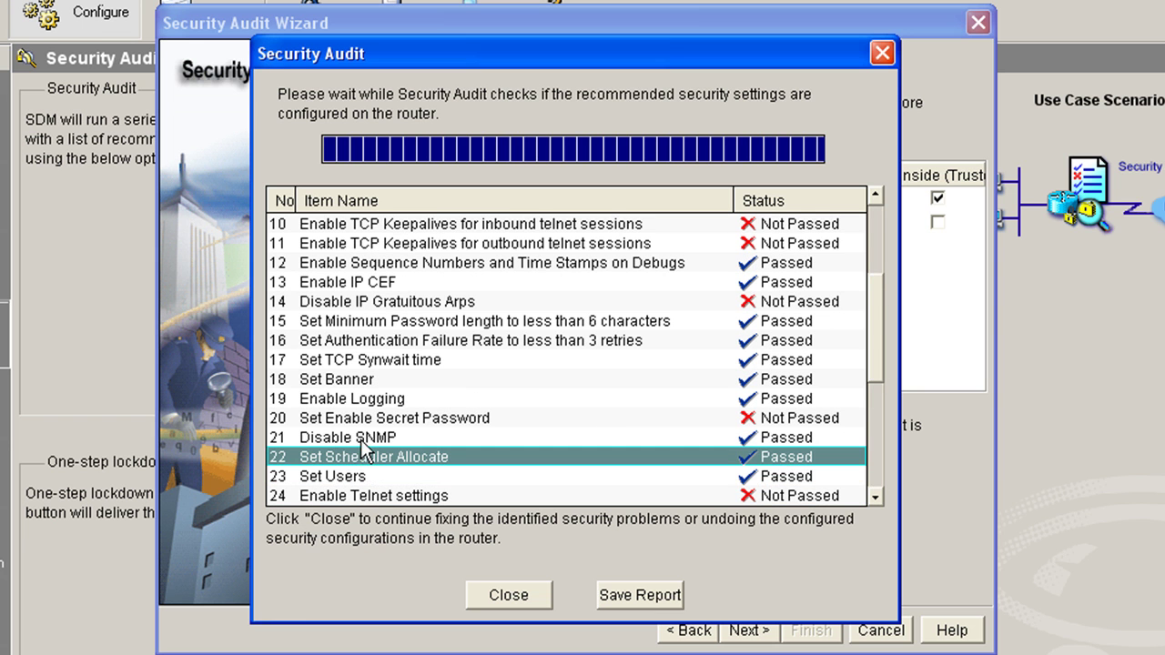
left_click(361, 441)
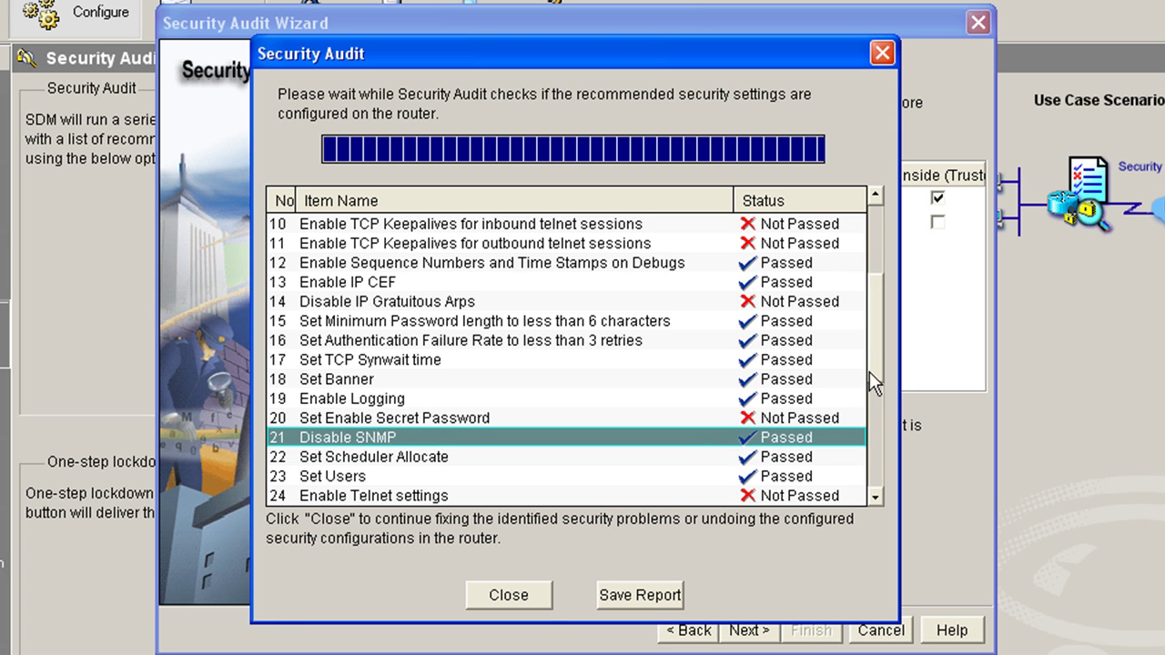
scroll(877, 369, "up", 1)
left_click(806, 378)
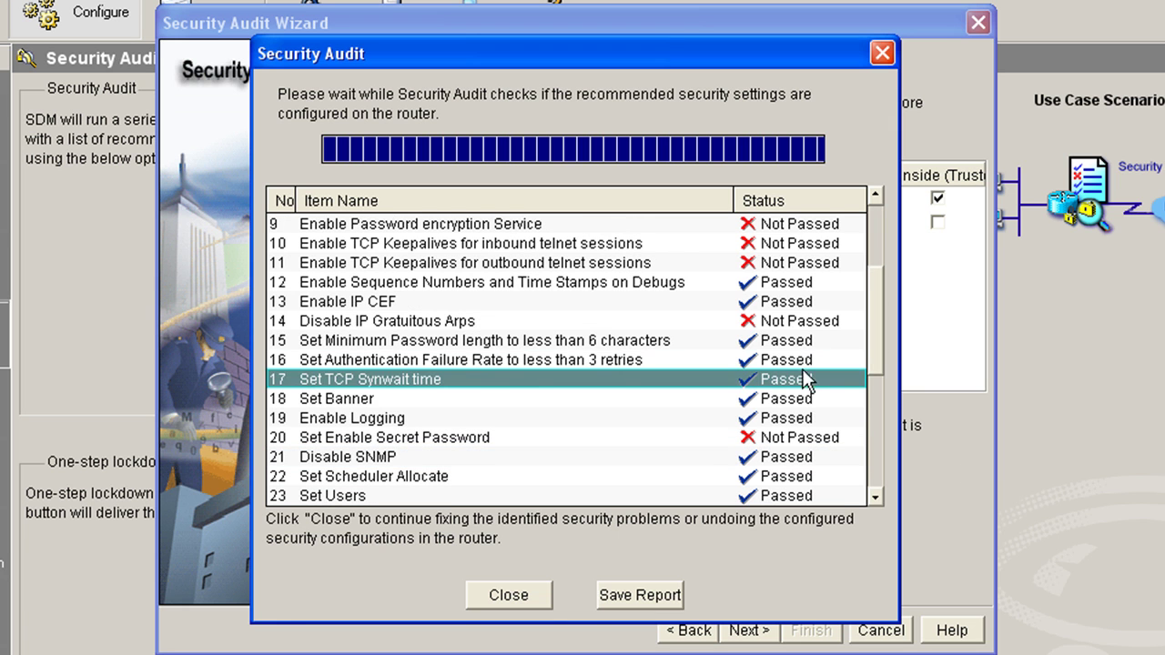
left_click(807, 418)
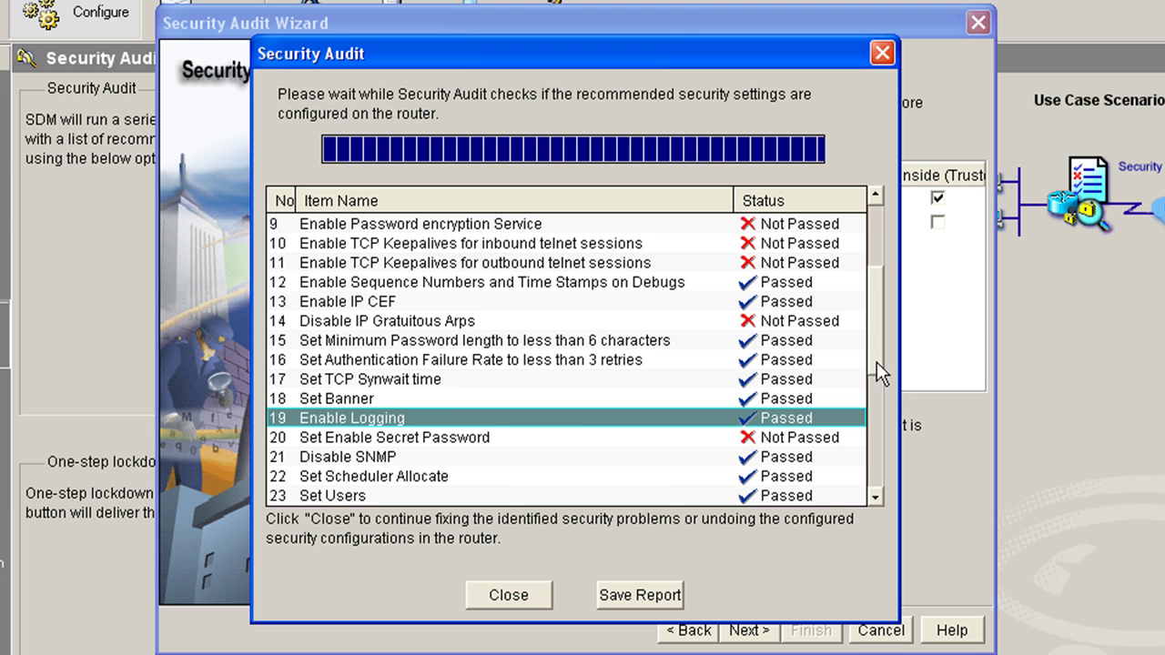
left_click_drag(876, 361, 874, 577)
key("Return")
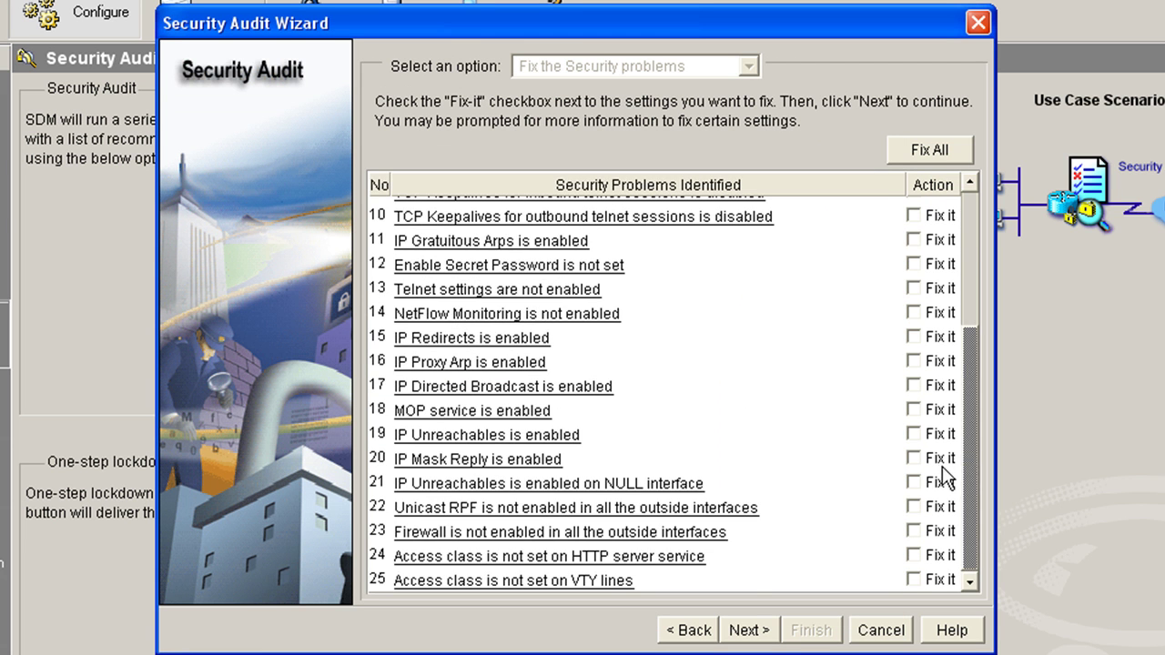
Review the list of identified security problems from its beginning and exit the Security Audit Wizard without fixing any
scroll(942, 466, "up", 3)
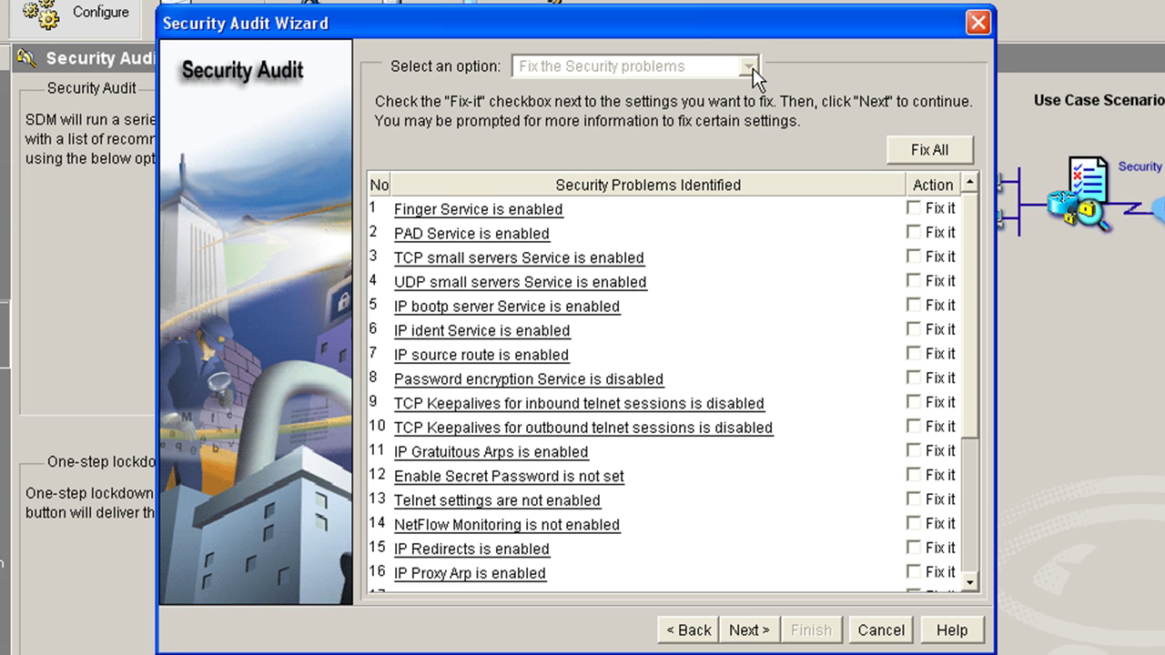
left_click(881, 630)
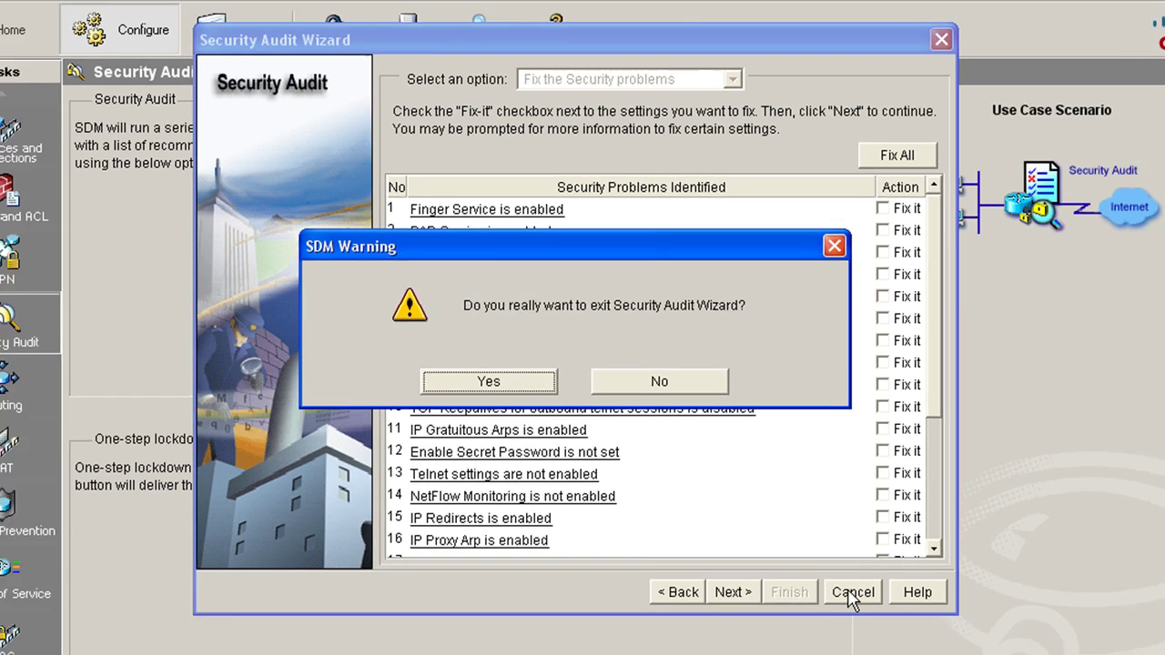
key("Return")
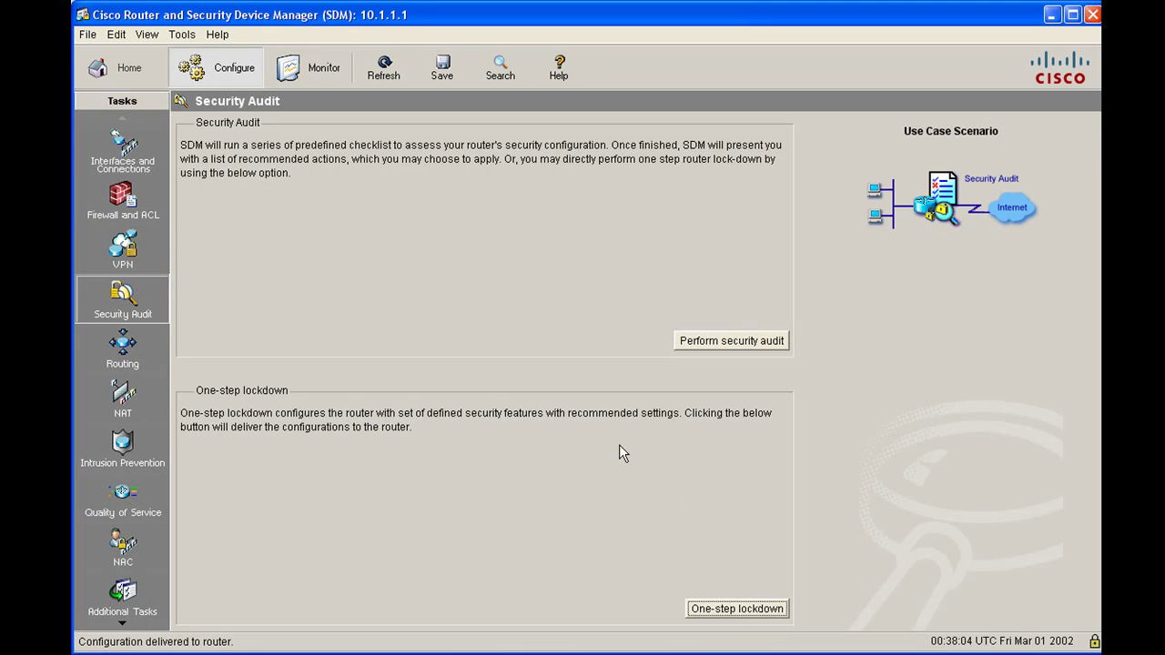
Start the one-step lockdown to read its warning, and decline to lock down the router
left_click(735, 610)
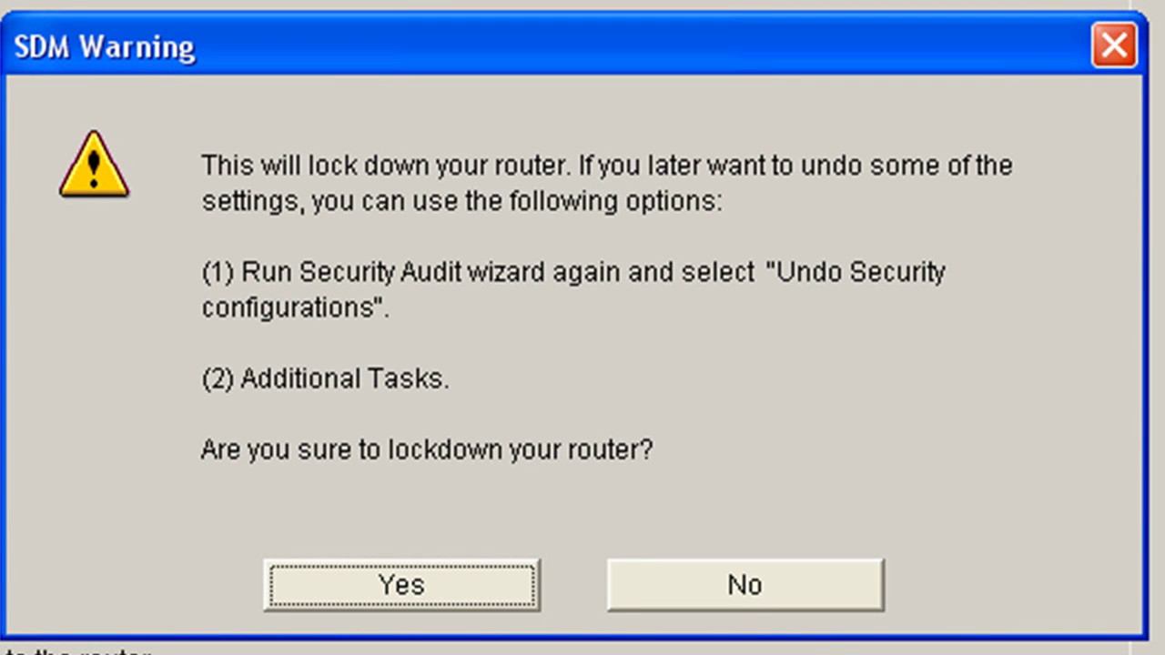
left_click(690, 589)
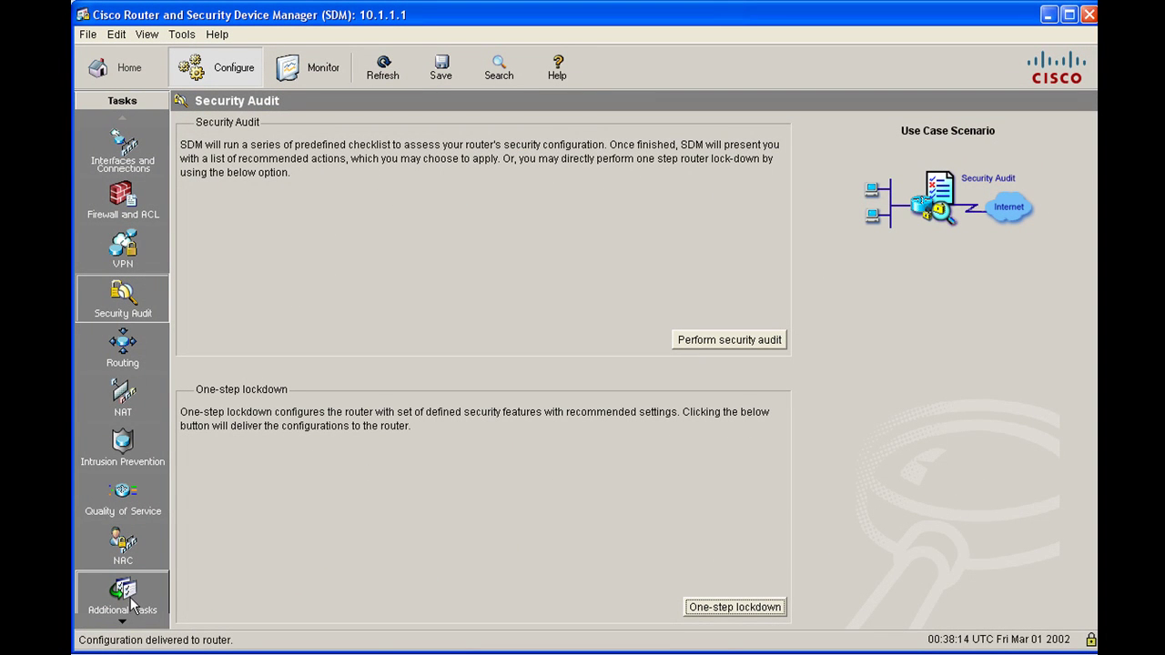
Examine the router access settings under Additional Tasks: user accounts, VTY lines, management access policies and SSH key setup
left_click(129, 605)
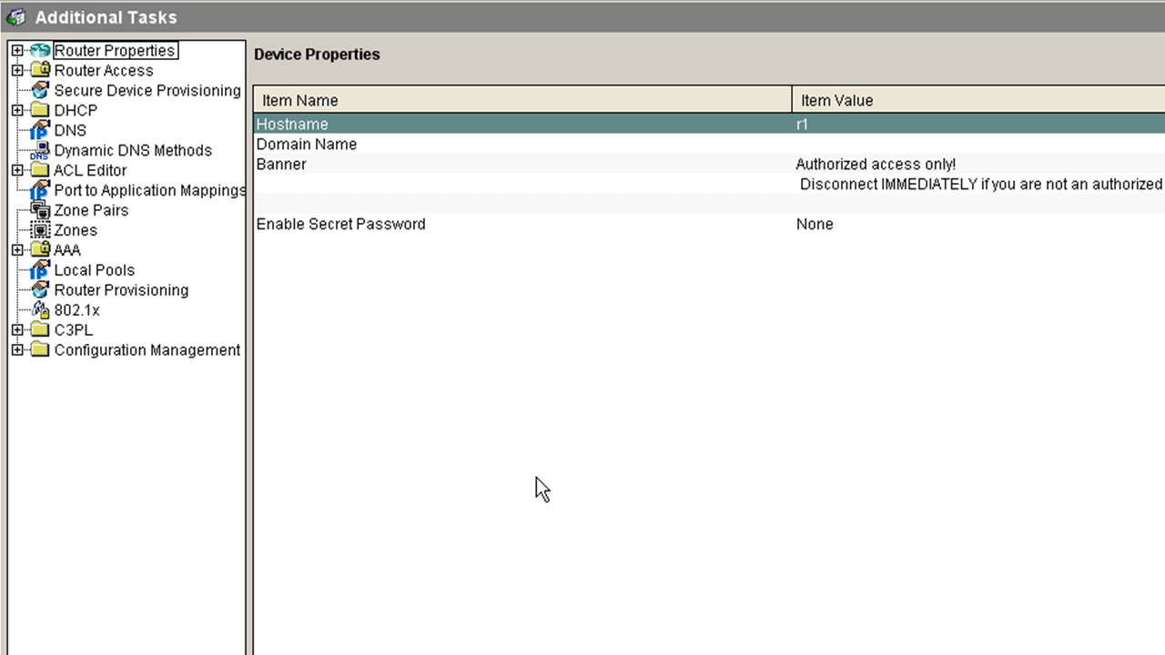
left_click(18, 71)
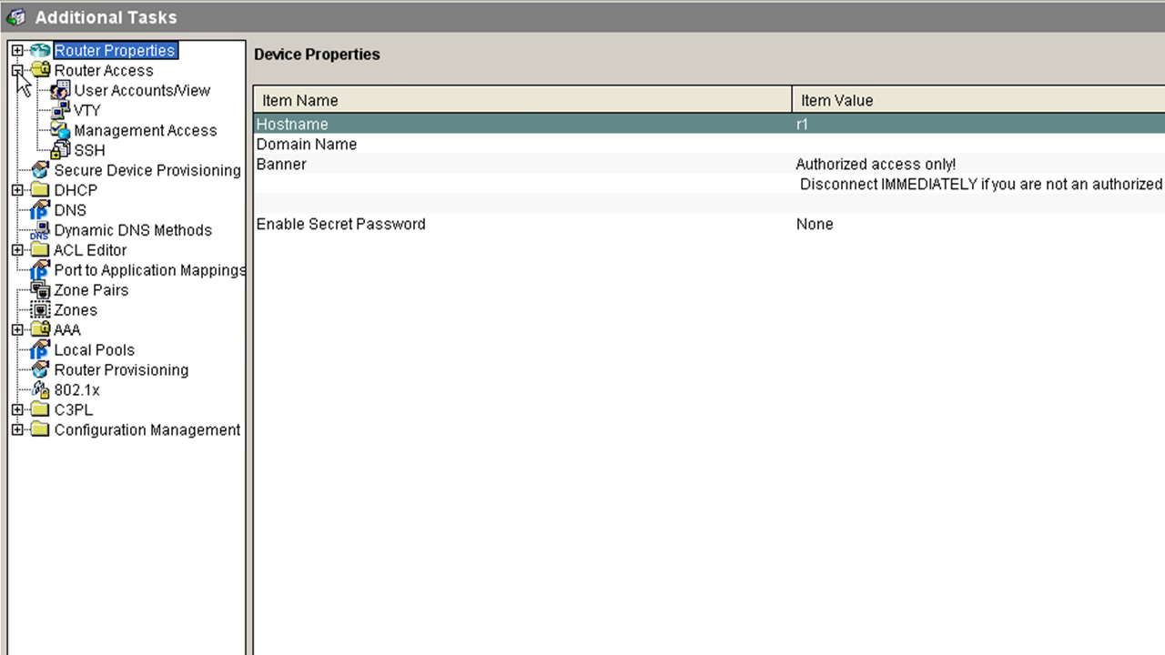
left_click(138, 93)
left_click(86, 113)
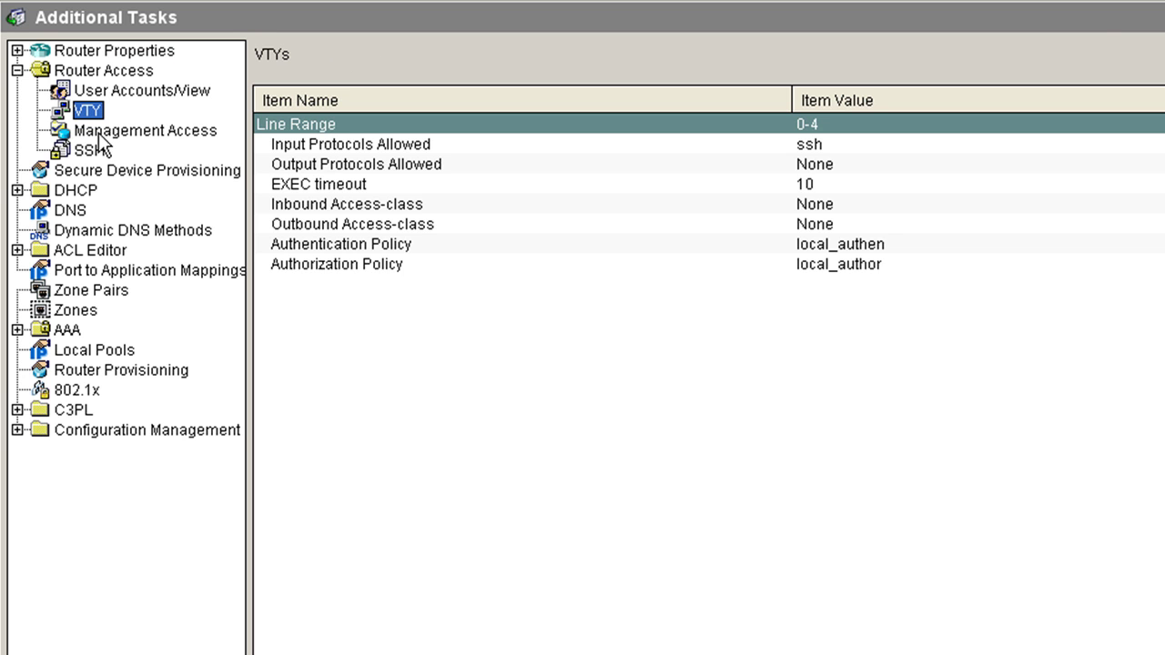
left_click(99, 134)
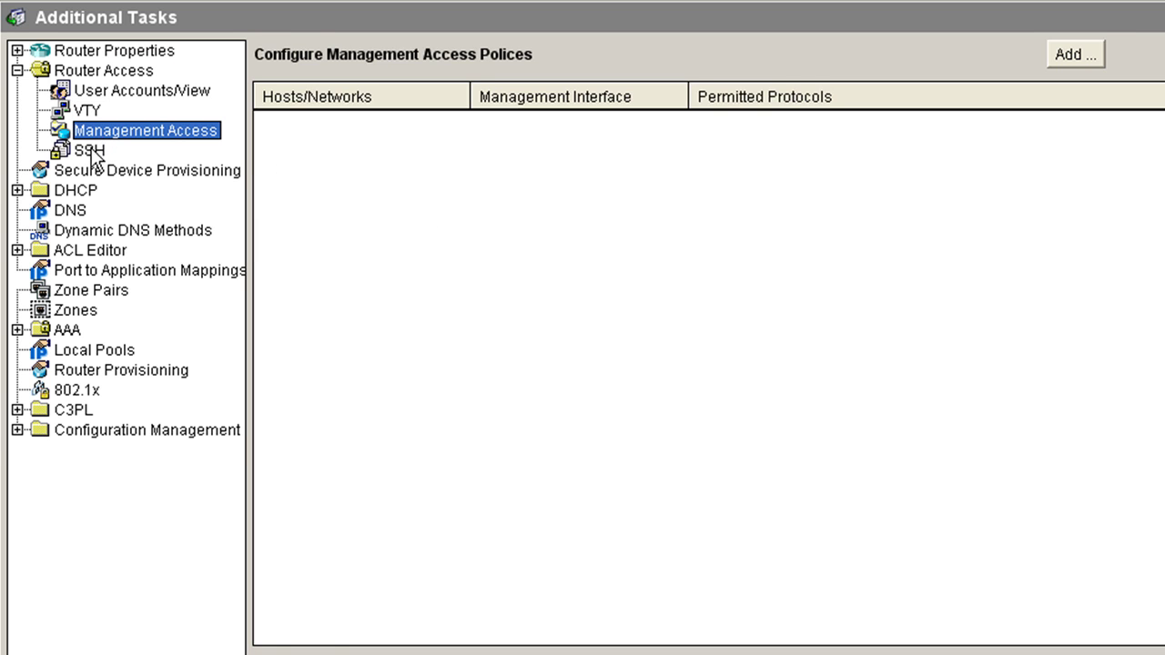
left_click(91, 151)
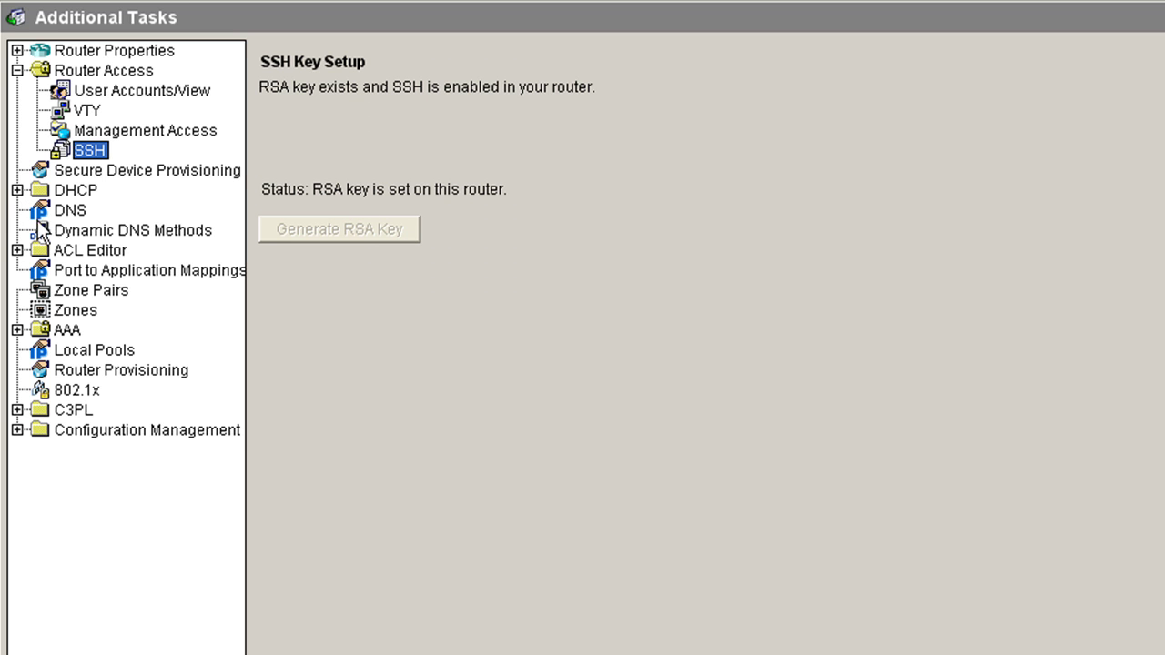
Examine the AAA settings, covering the AAA servers, server groups, and authentication and authorization policies
left_click(80, 329)
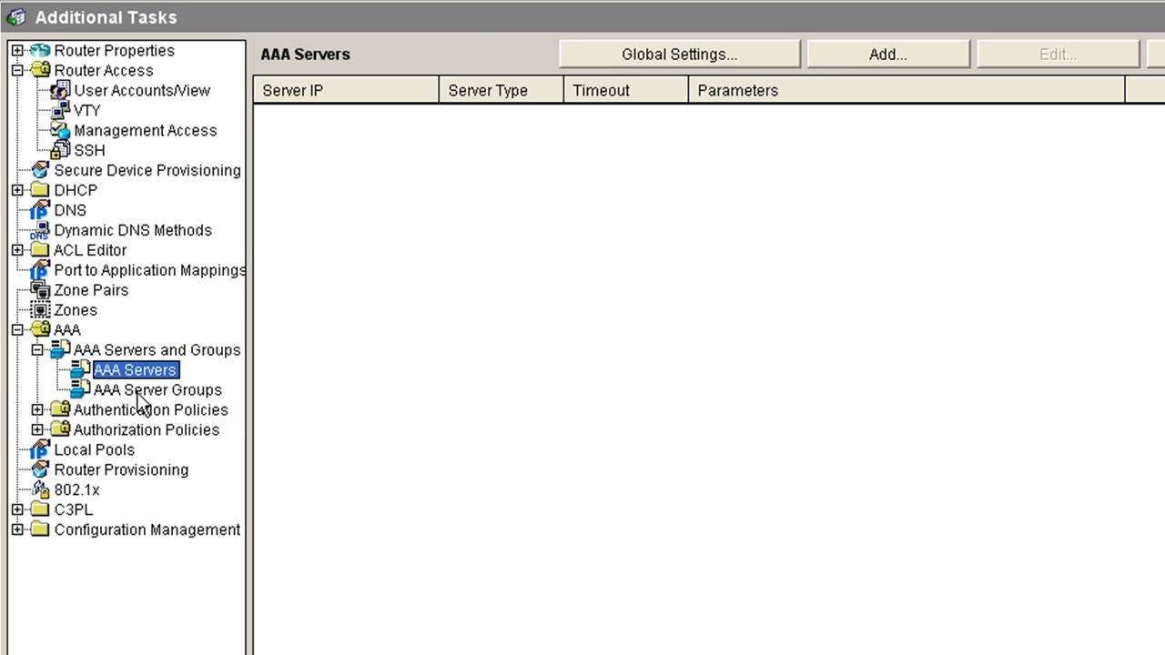
left_click(138, 391)
key("Down")
key("Down")
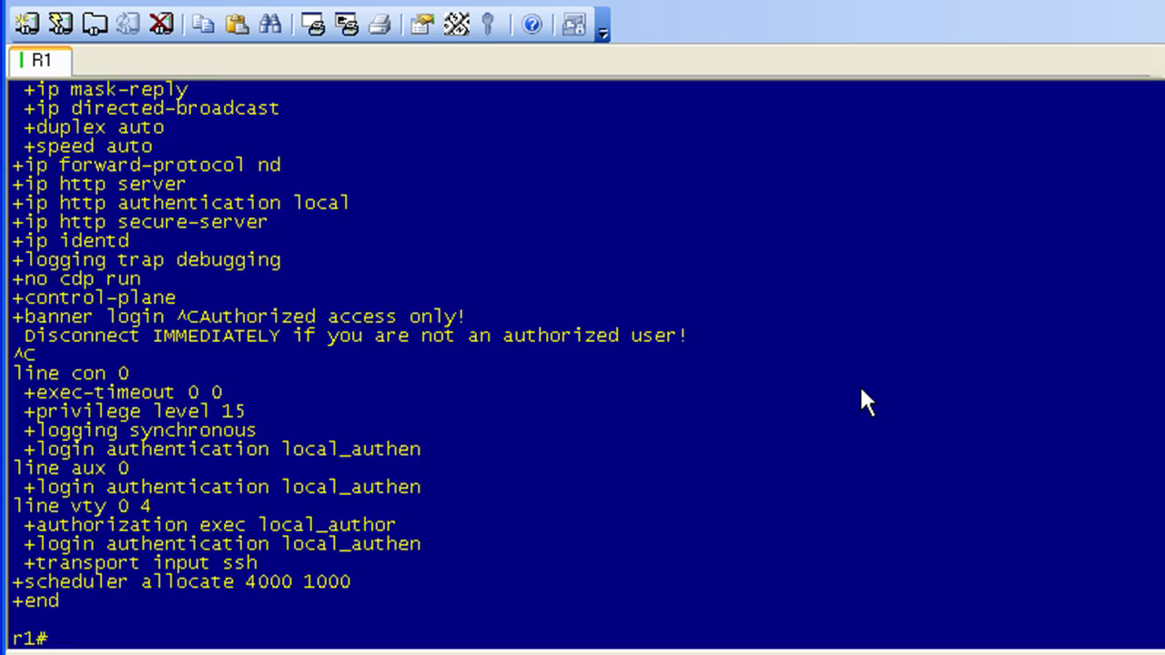
Switch to the R1 terminal session and review the full archive config differences output, from the command line down to its end
scroll(858, 383, "up", 7)
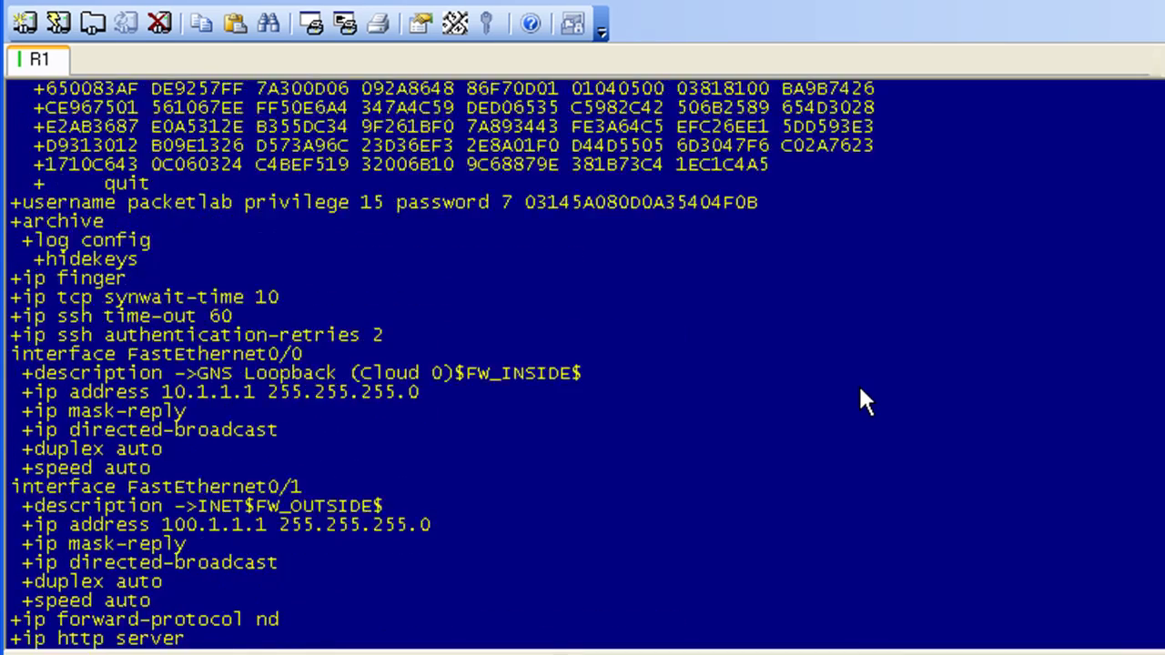
scroll(858, 383, "up", 15)
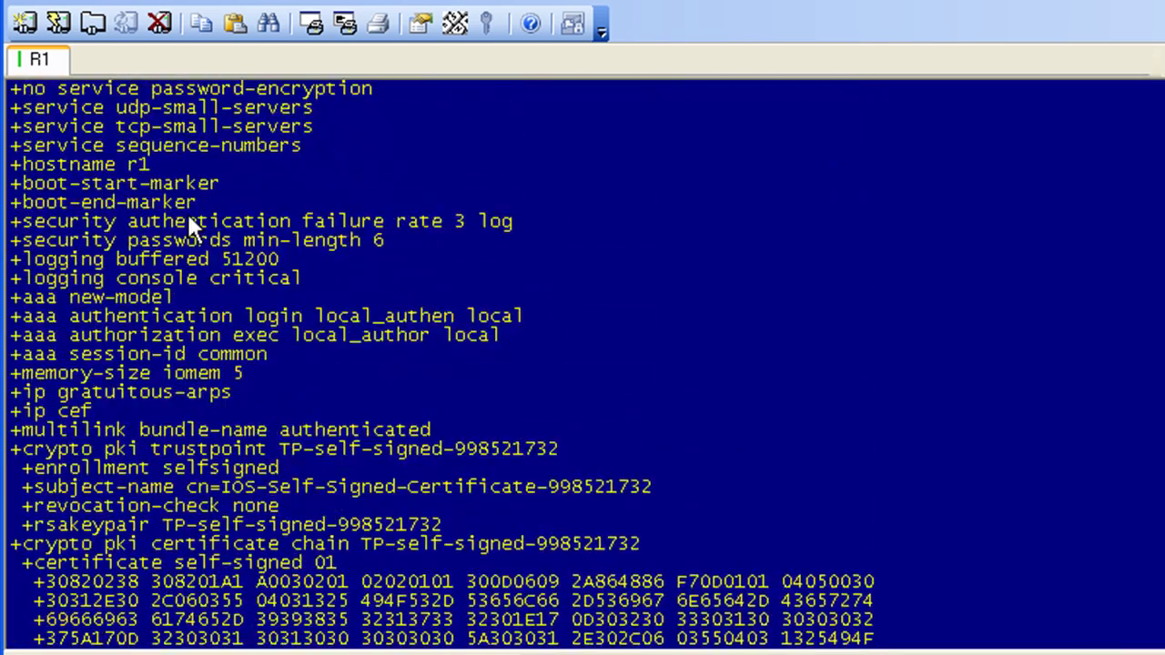
scroll(191, 221, "up", 2)
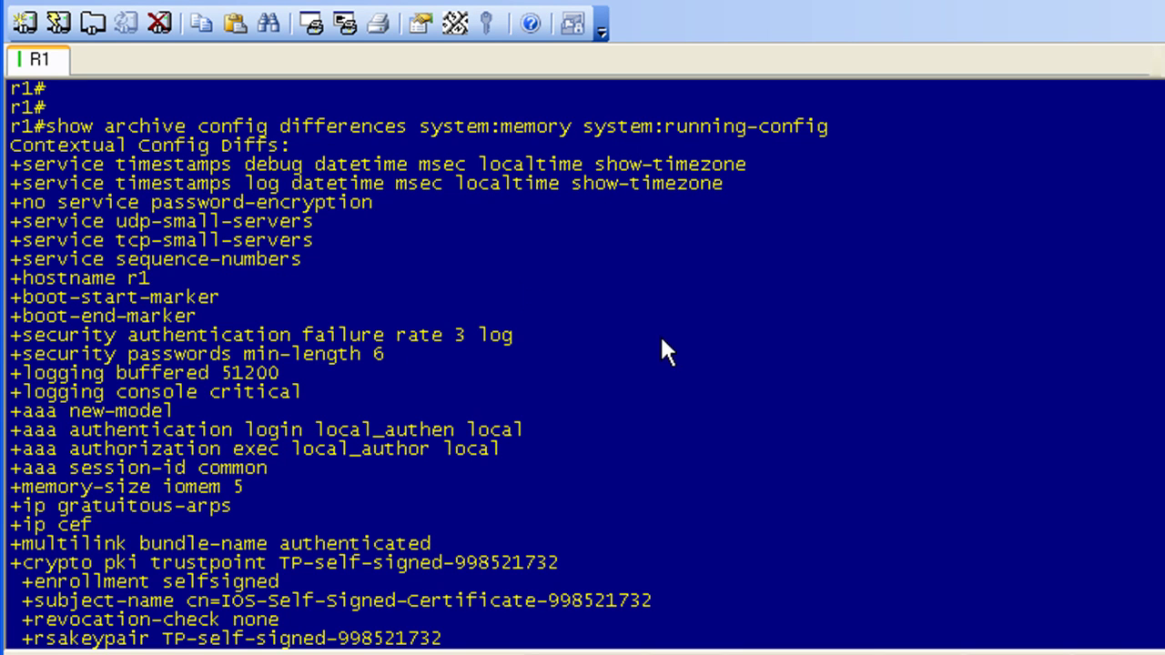
scroll(582, 364, "down", 10)
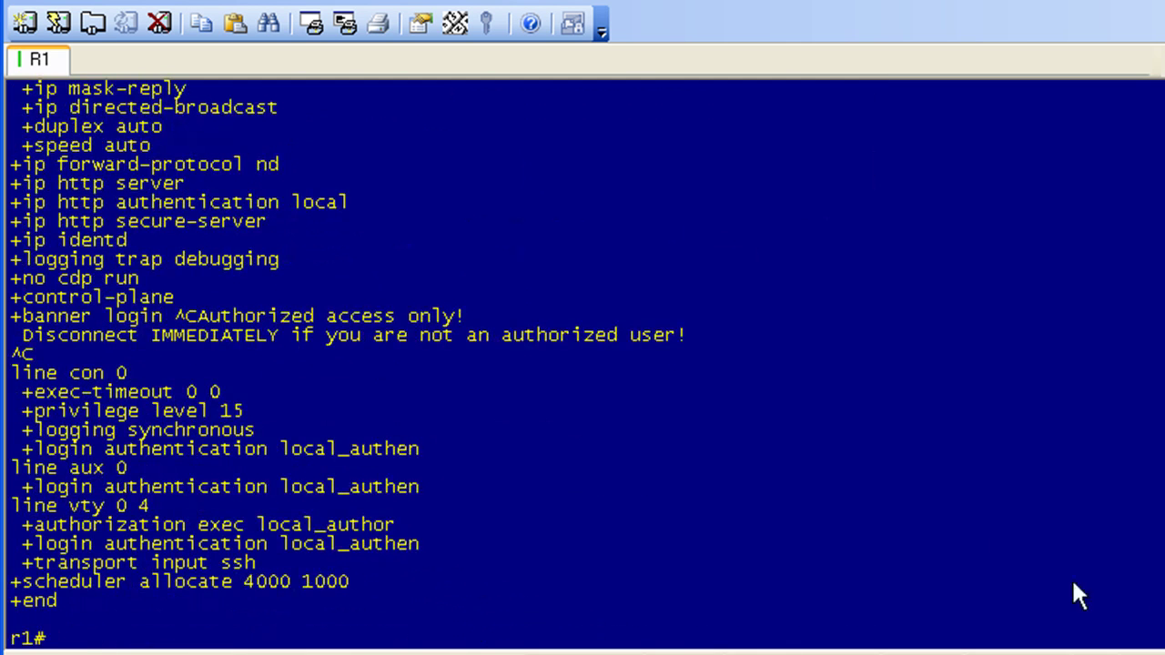